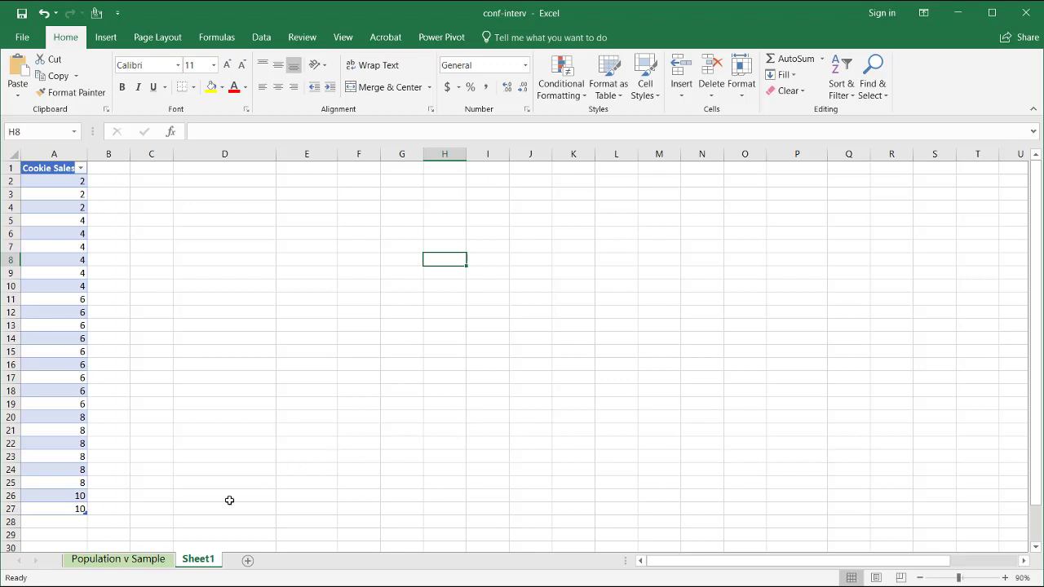
- Bring up the Population v Sample sheet with the cookie population and Samples A and B
left_click(138, 560)
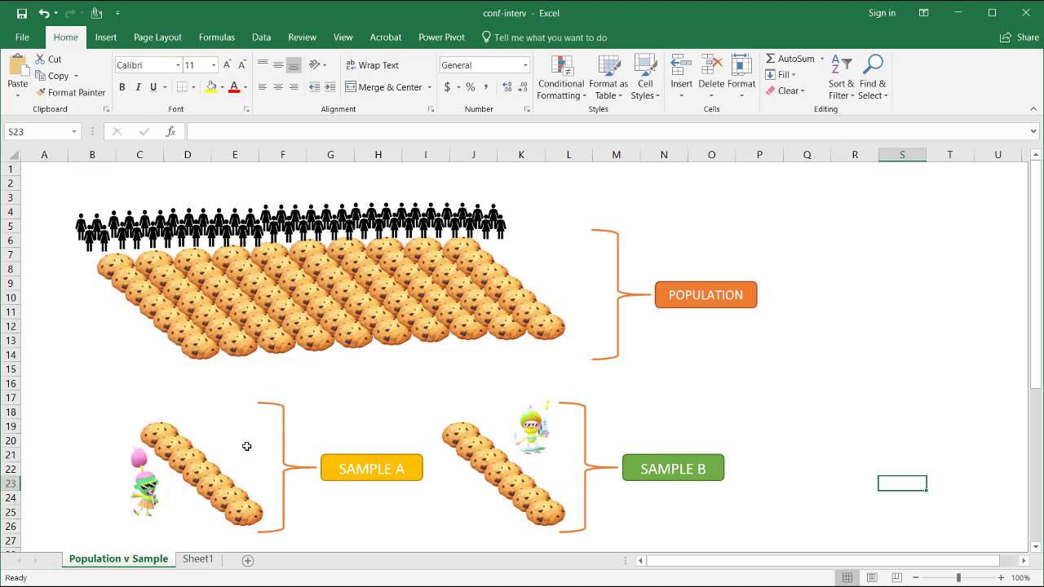
- Inspect the population and Sample B cookie pictures, then return to Sheet1's Cookie Sales data
left_click(152, 484)
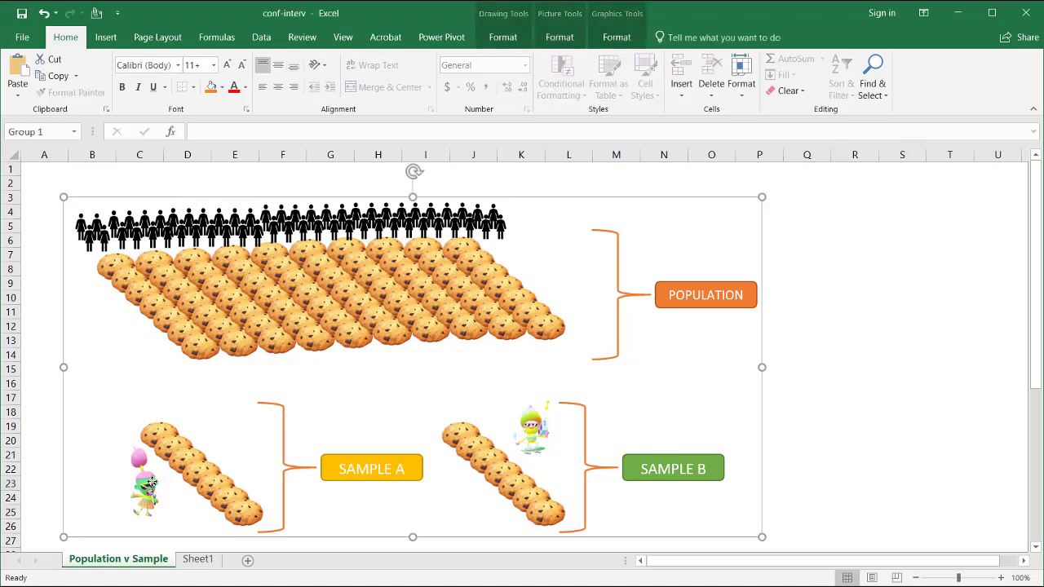
left_click(170, 470)
left_click(521, 484)
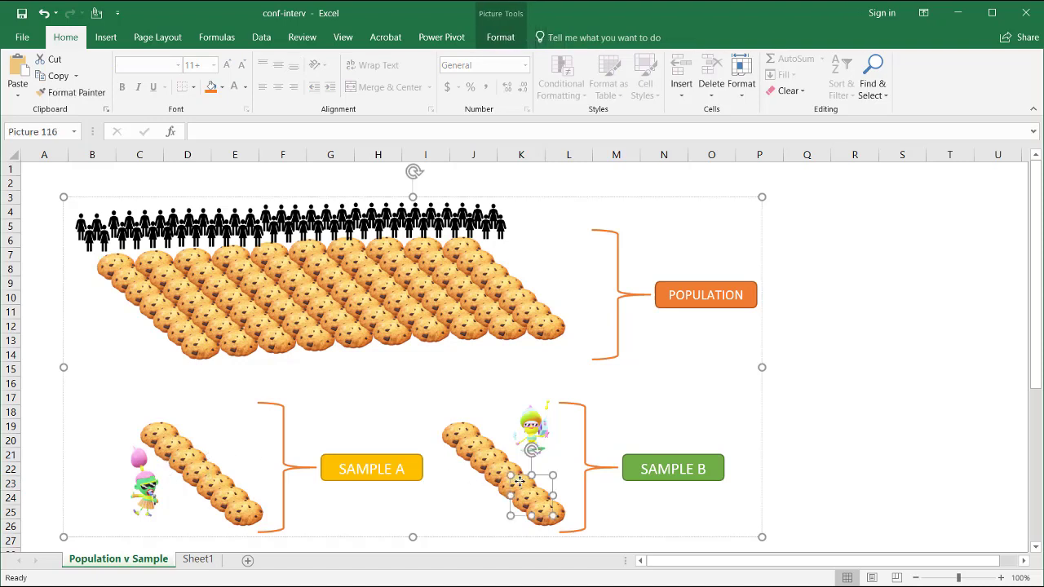
left_click(643, 423)
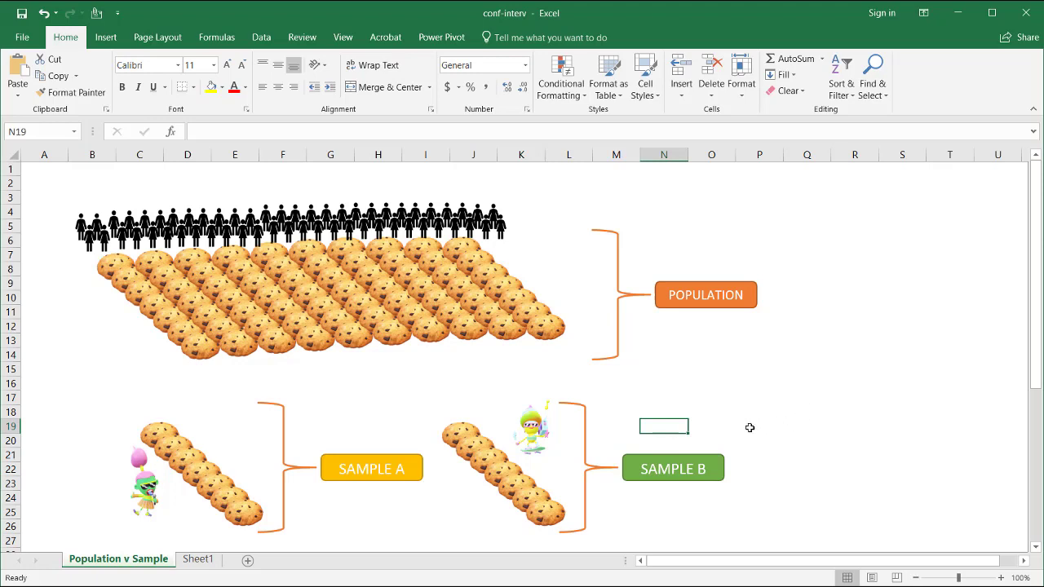
left_click(531, 484)
left_click(405, 287)
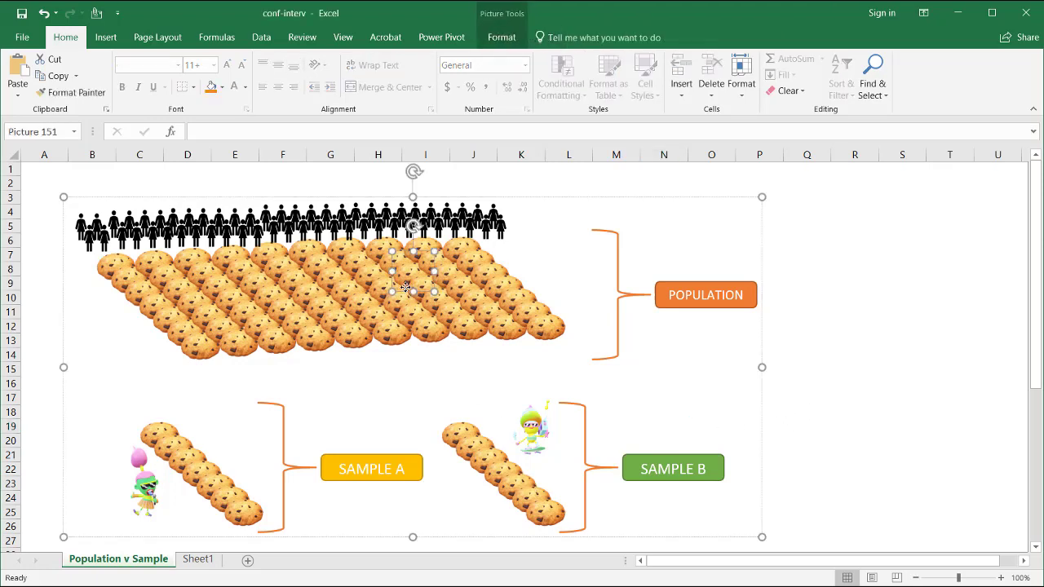
left_click(883, 373)
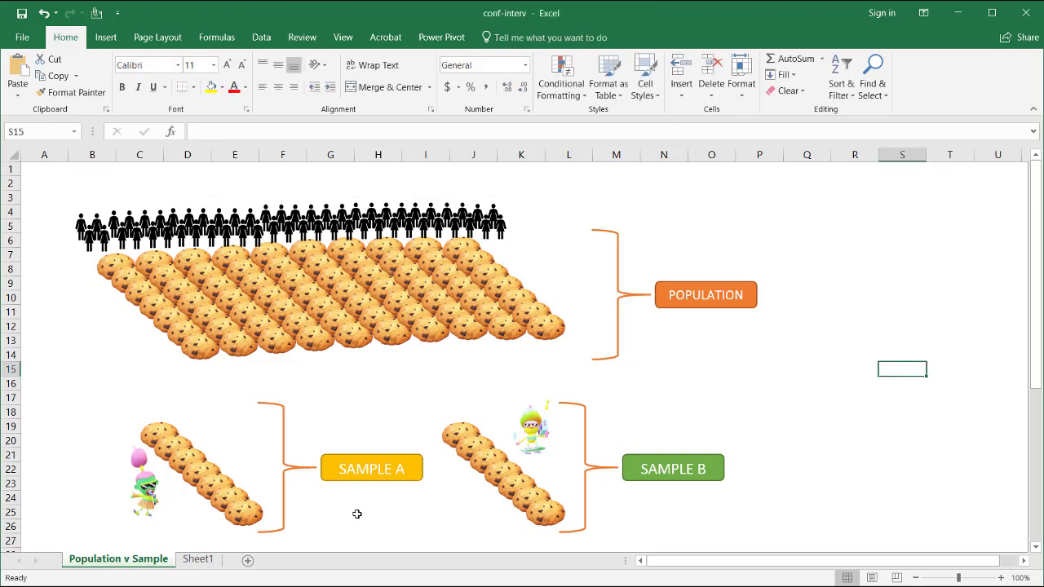
left_click(198, 560)
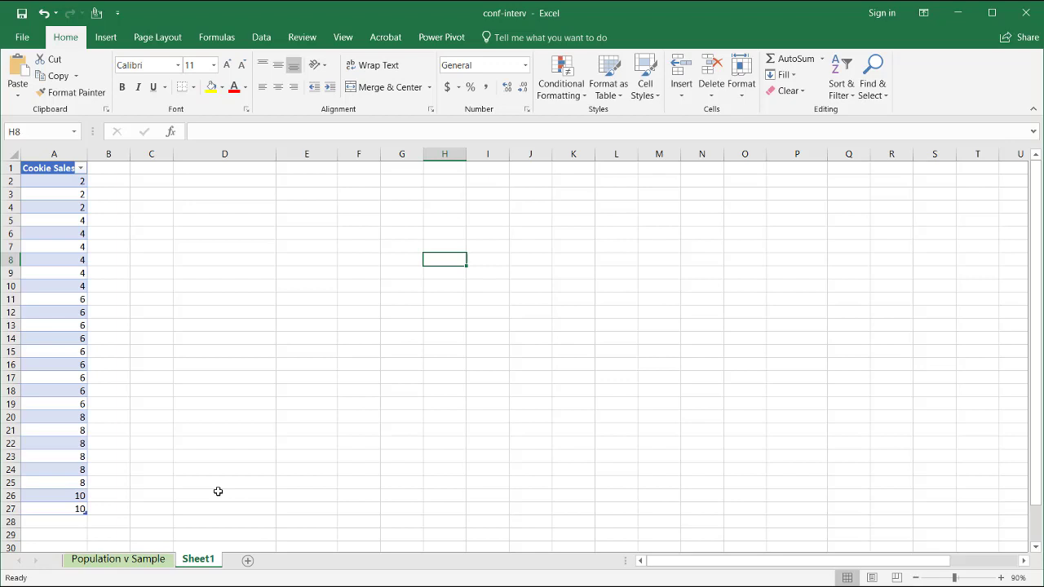
- Select a cell in the Cookie Sales table and show the Data ribbon commands
left_click(57, 310)
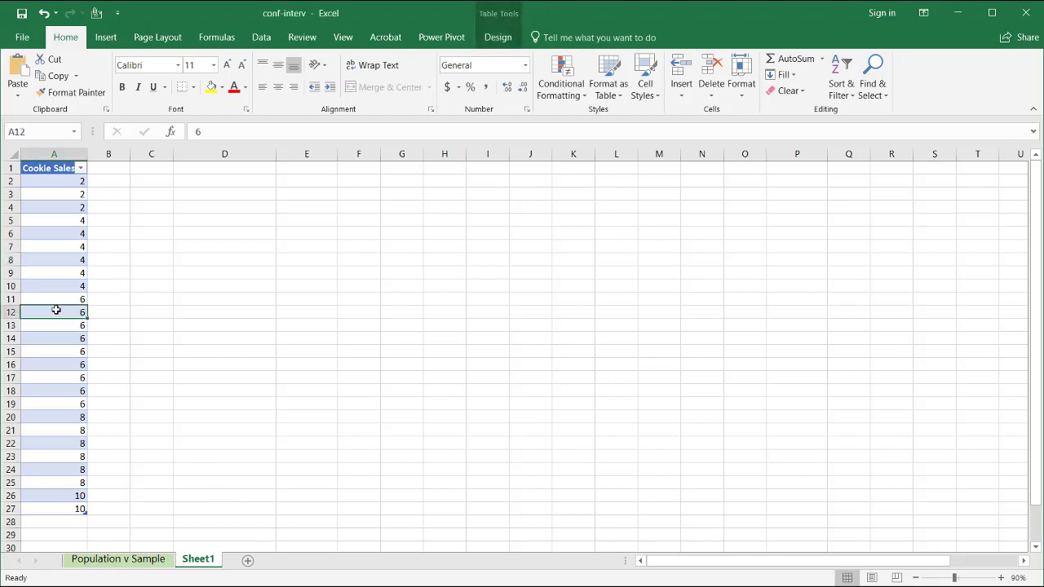
left_click(261, 37)
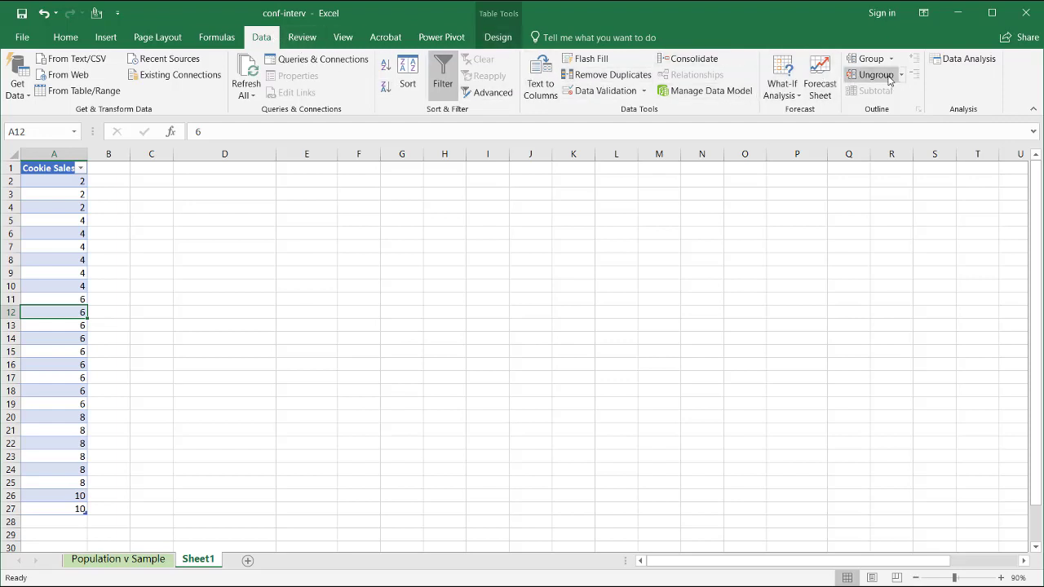
- Start Descriptive Statistics with input range $A$1:$A$27 for the Cookie Sales column
left_click(962, 62)
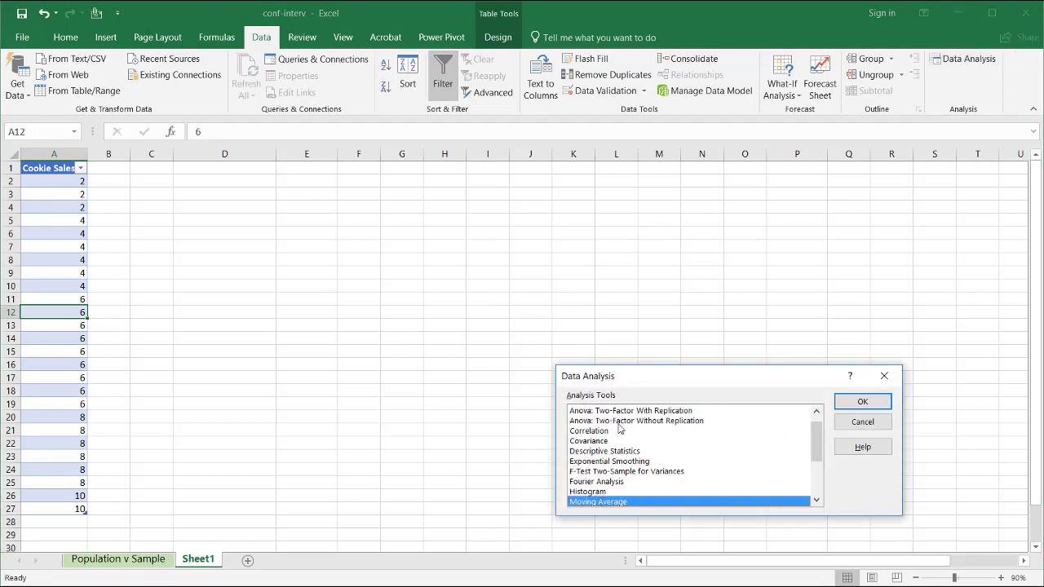
left_click(601, 452)
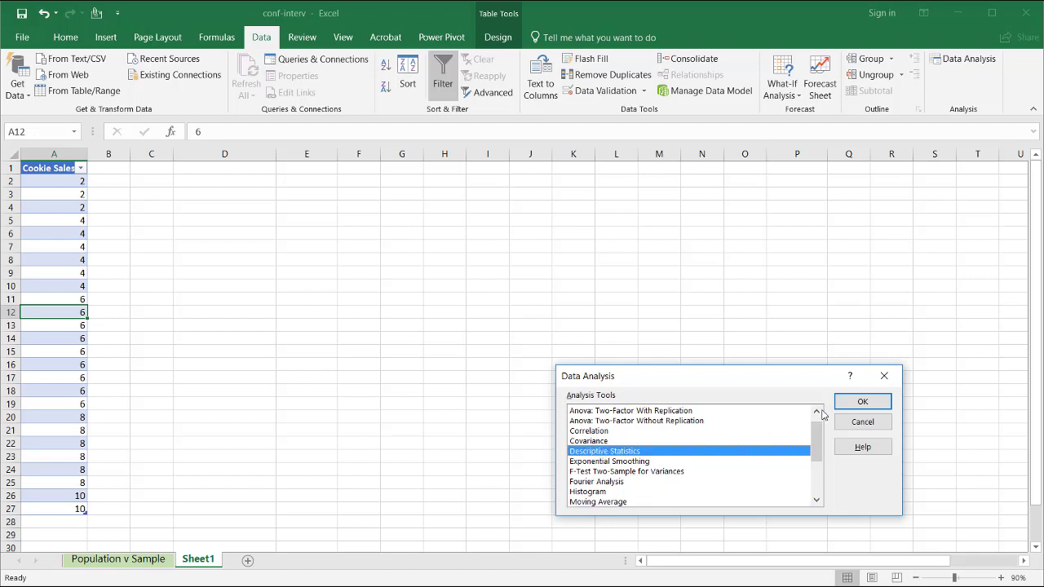
left_click(863, 402)
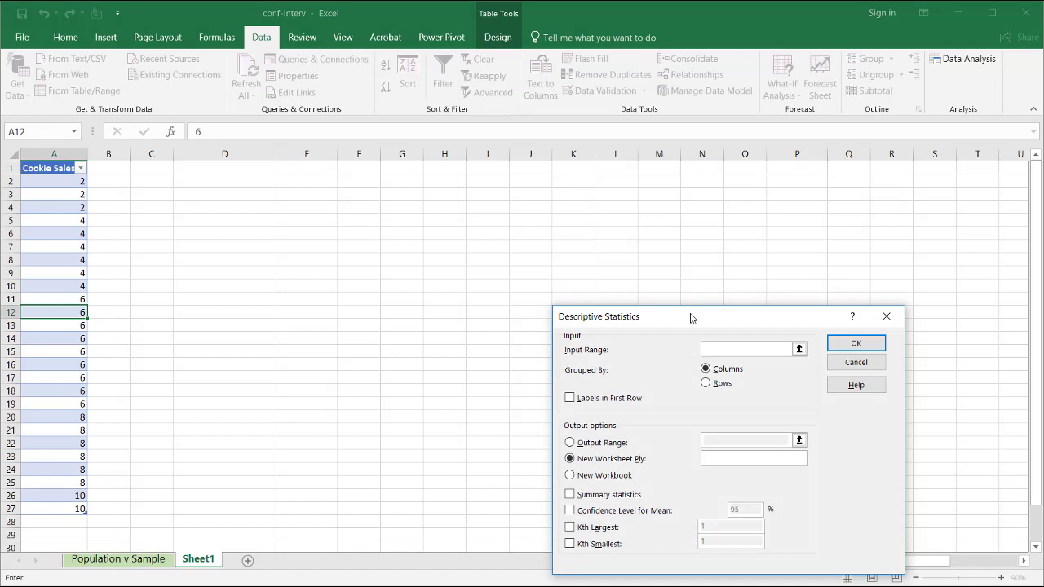
left_click_drag(690, 317, 486, 205)
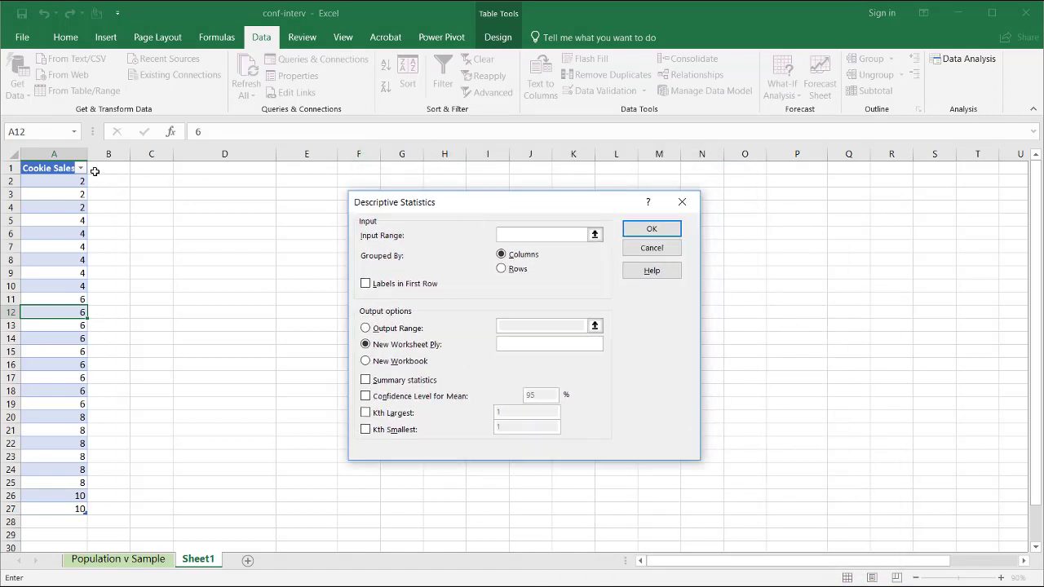
left_click_drag(32, 207, 48, 510)
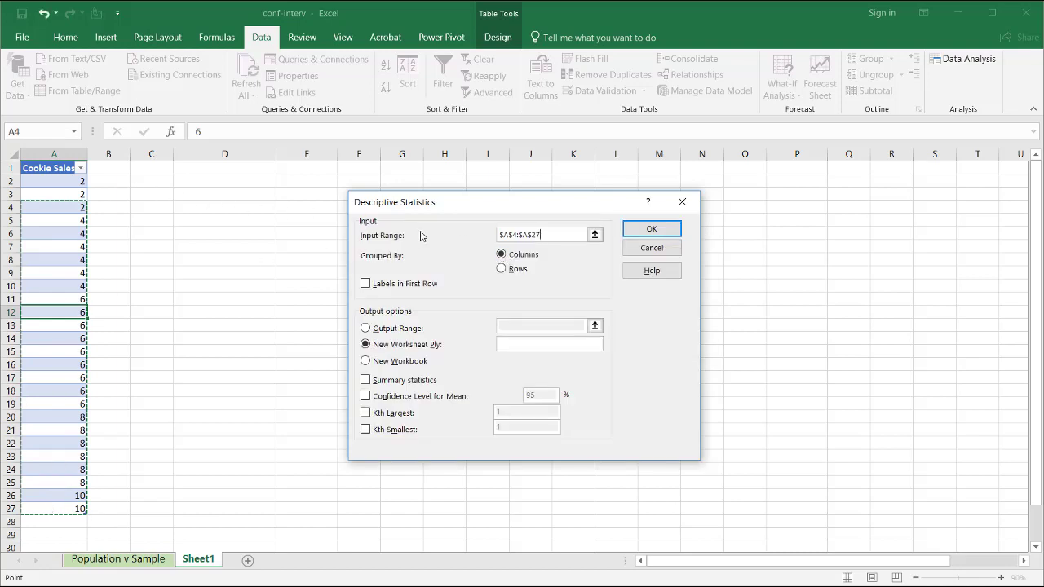
left_click(517, 235)
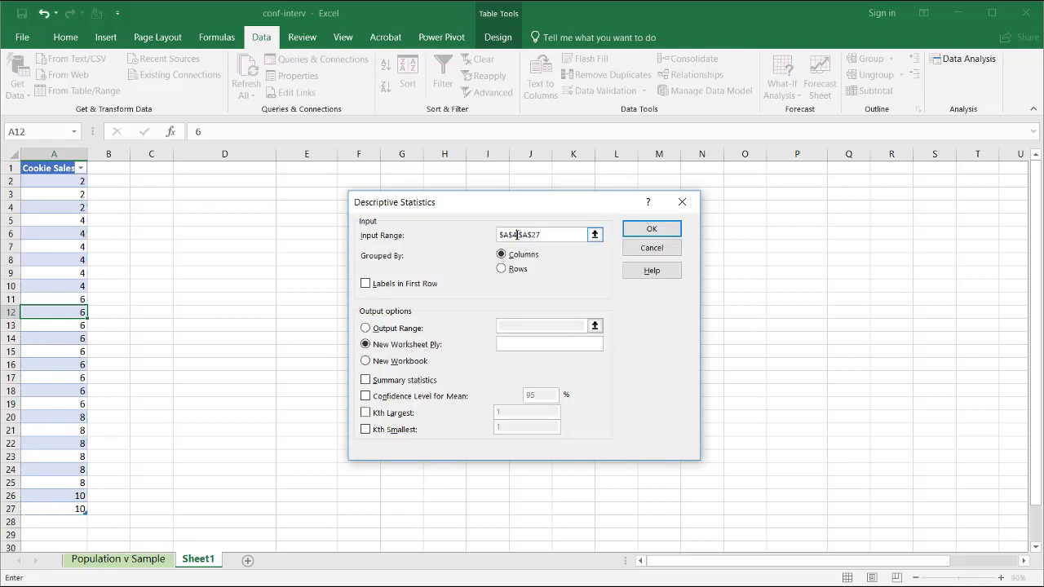
key("BackSpace")
type("1")
- Use first-row labels, output at D5, summary statistics and a 95% confidence level, then run it
left_click(365, 283)
left_click(366, 328)
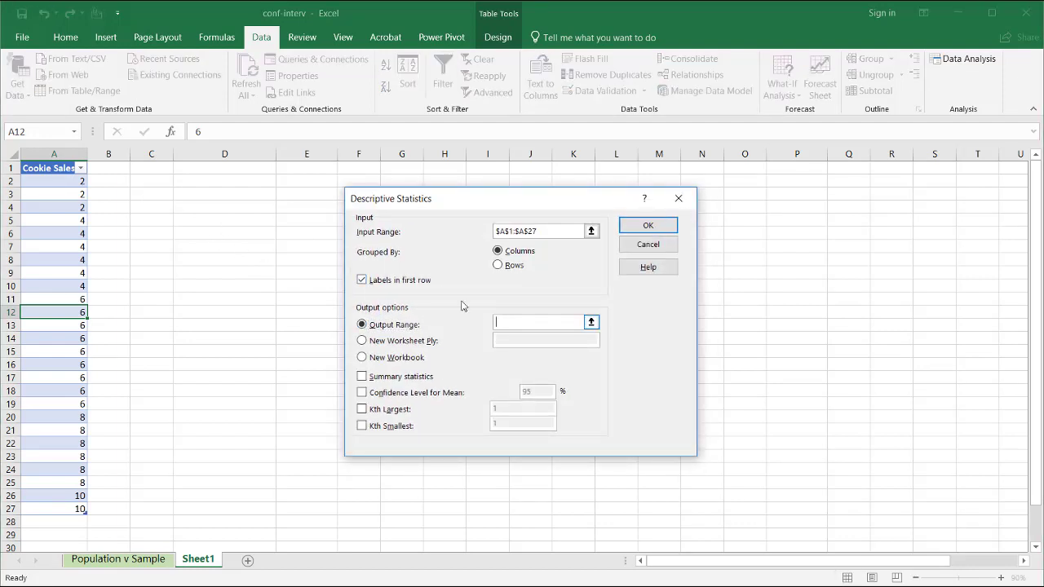
left_click(220, 220)
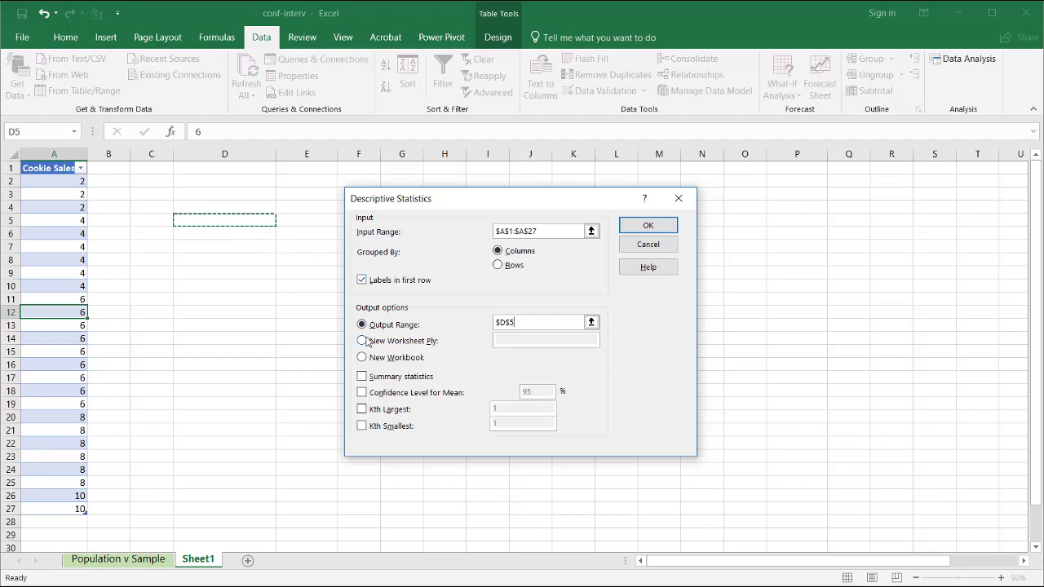
left_click(362, 376)
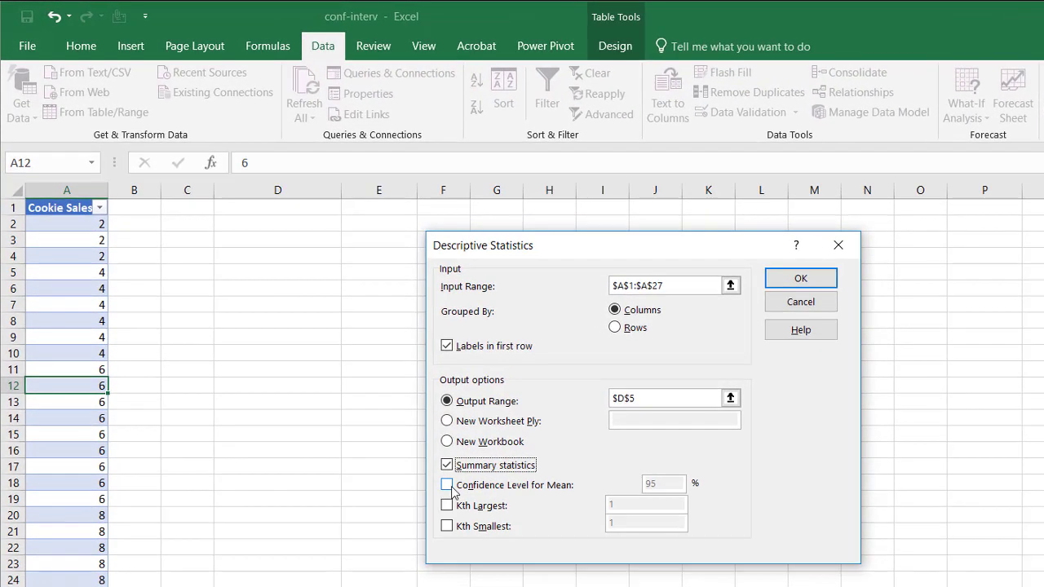
left_click(448, 487)
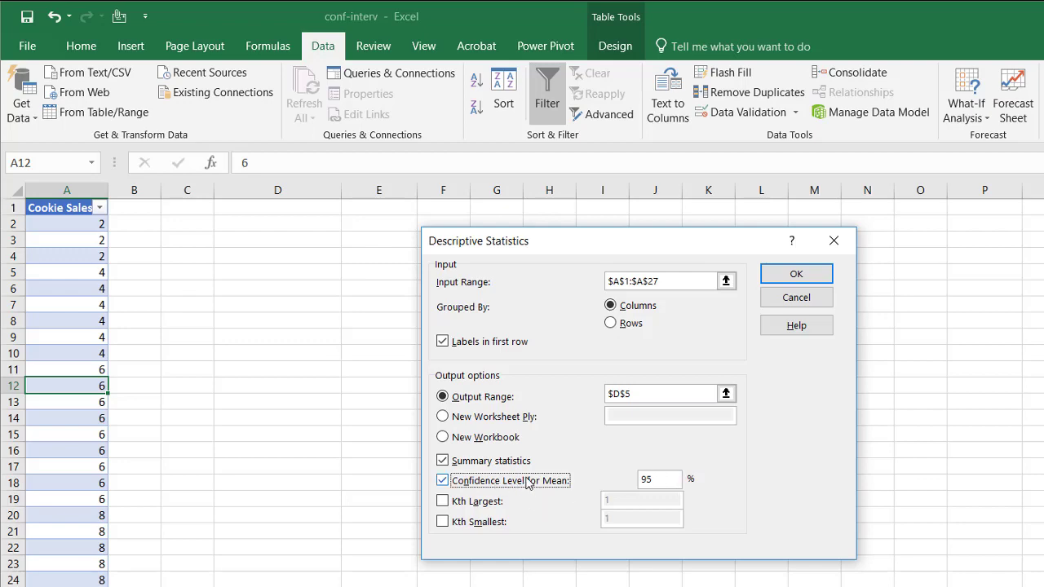
left_click(796, 276)
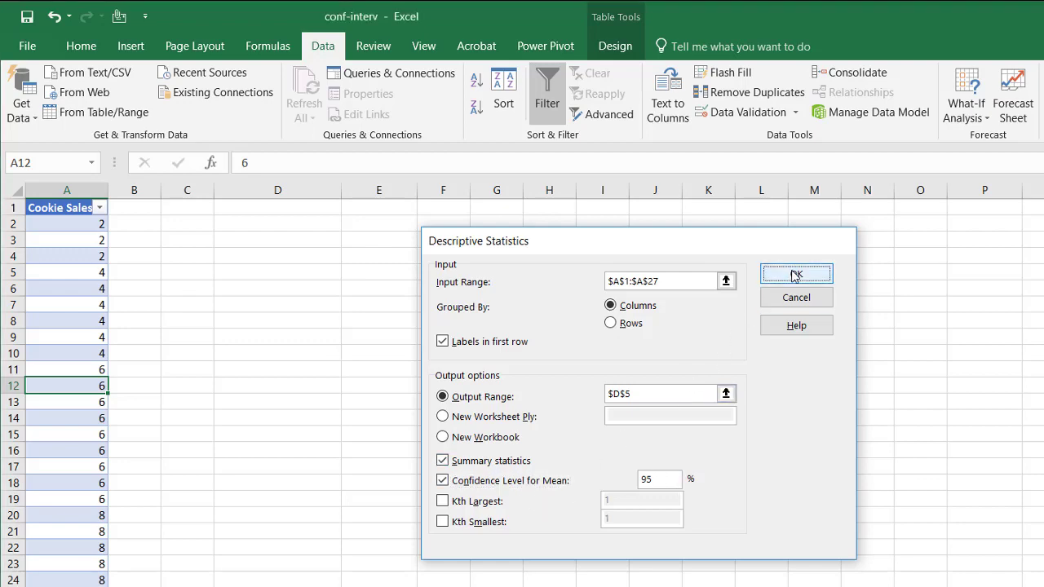
- Label E23 'Upper' and E24 'Lower' below the confidence level in E20
left_click(383, 514)
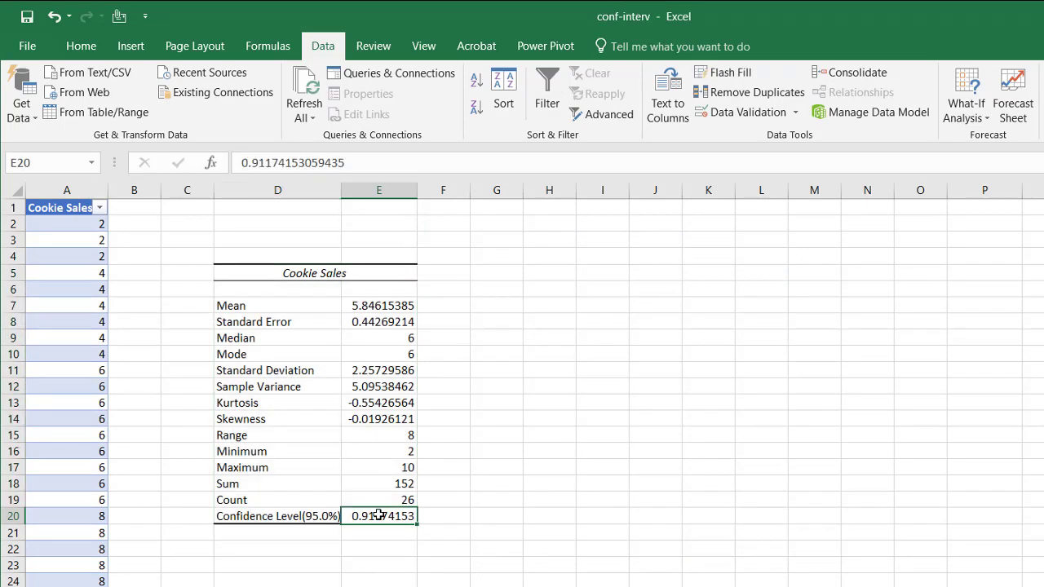
left_click(379, 563)
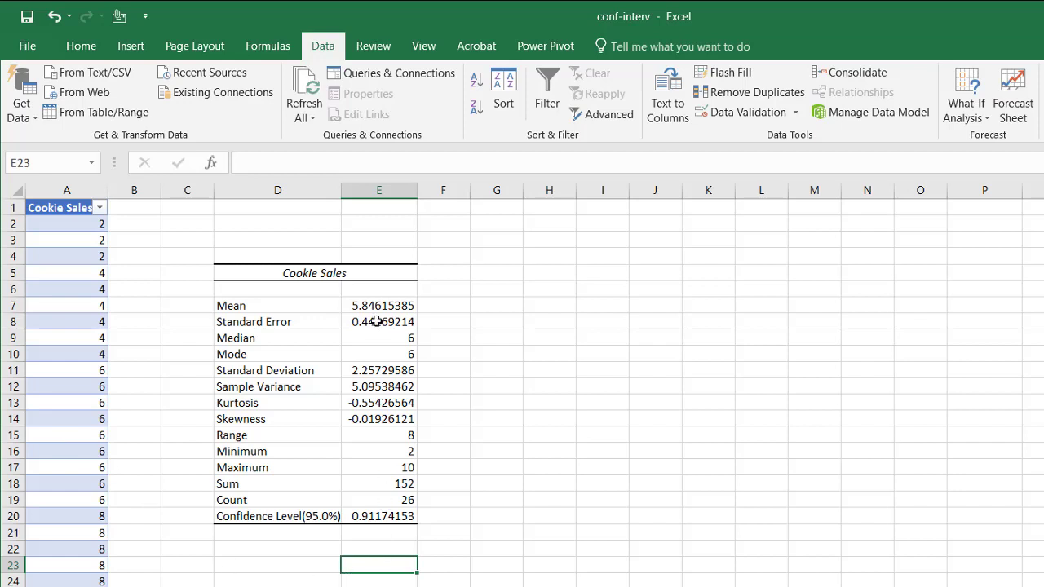
type("Upper")
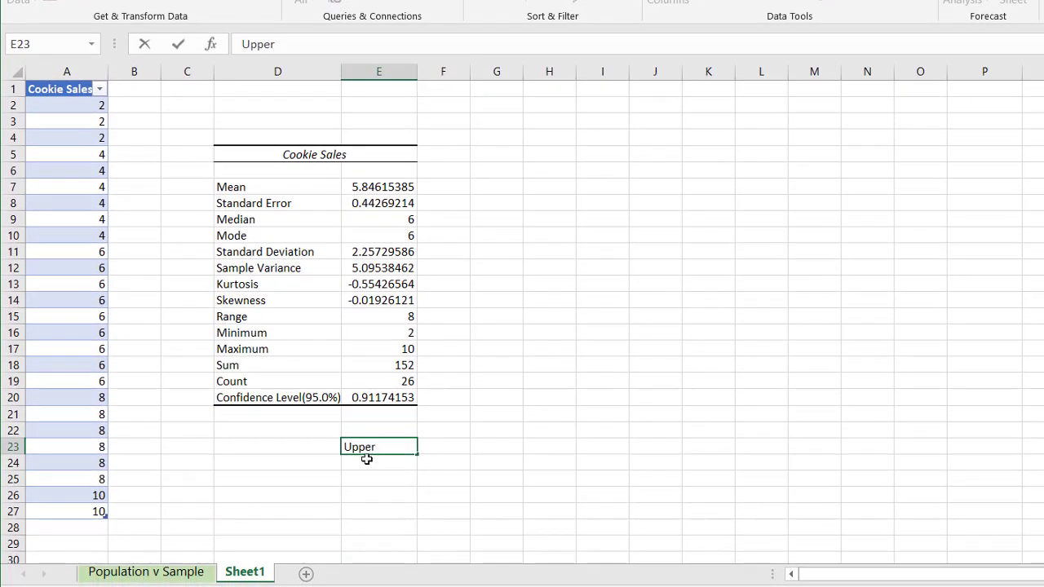
left_click(367, 579)
type("Lower")
key("Return")
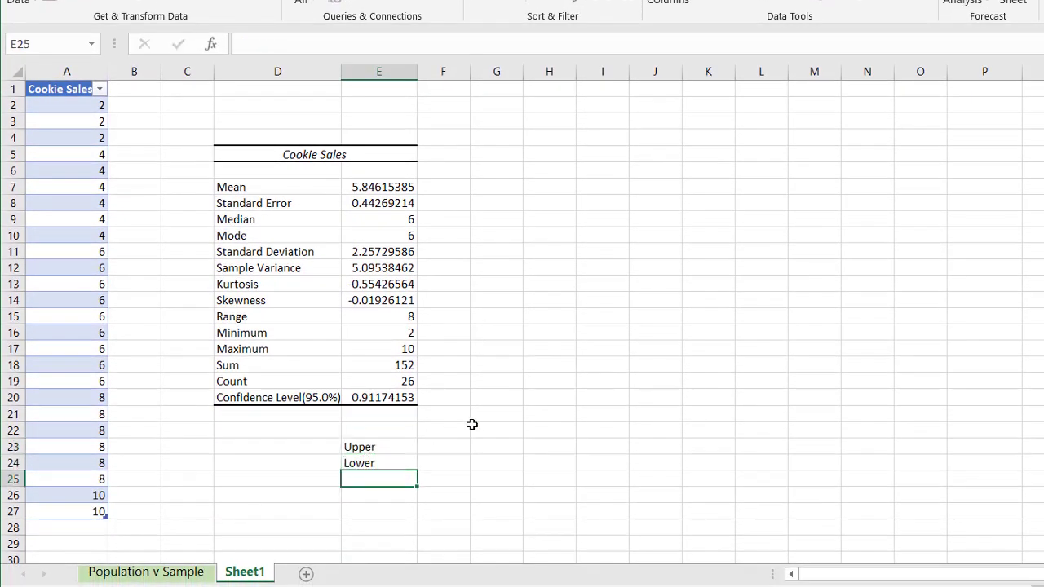
- Enter the upper limit =E7+E20 in F23, giving 6.7579
left_click(461, 444)
type("=")
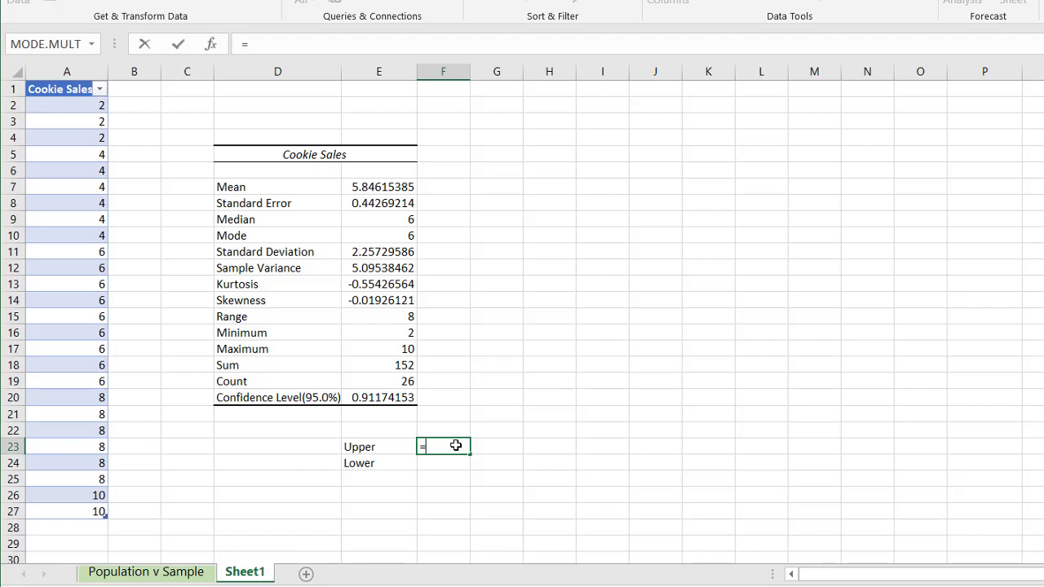
left_click(381, 189)
type("+")
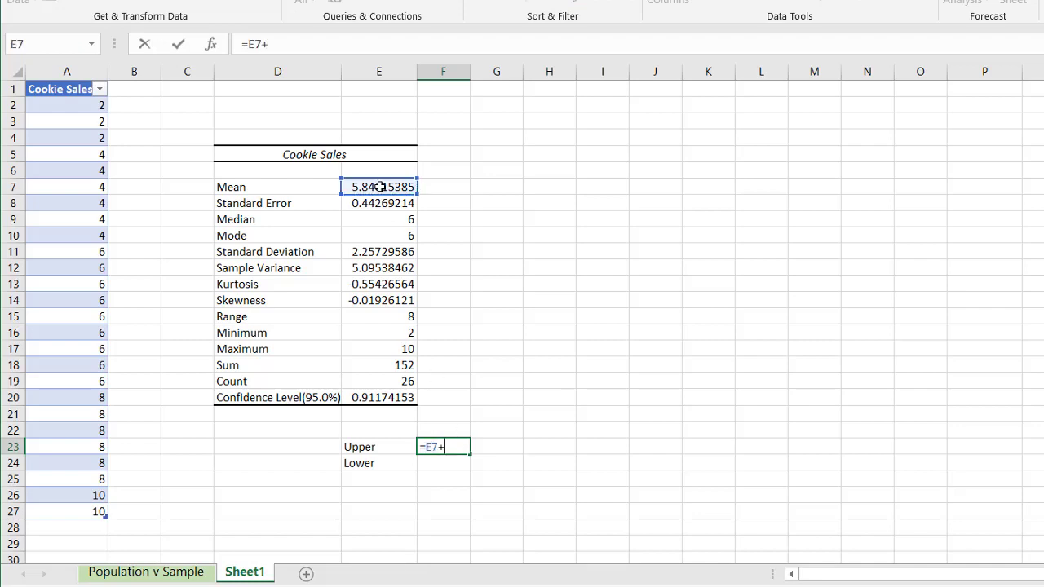
left_click(381, 397)
key("Return")
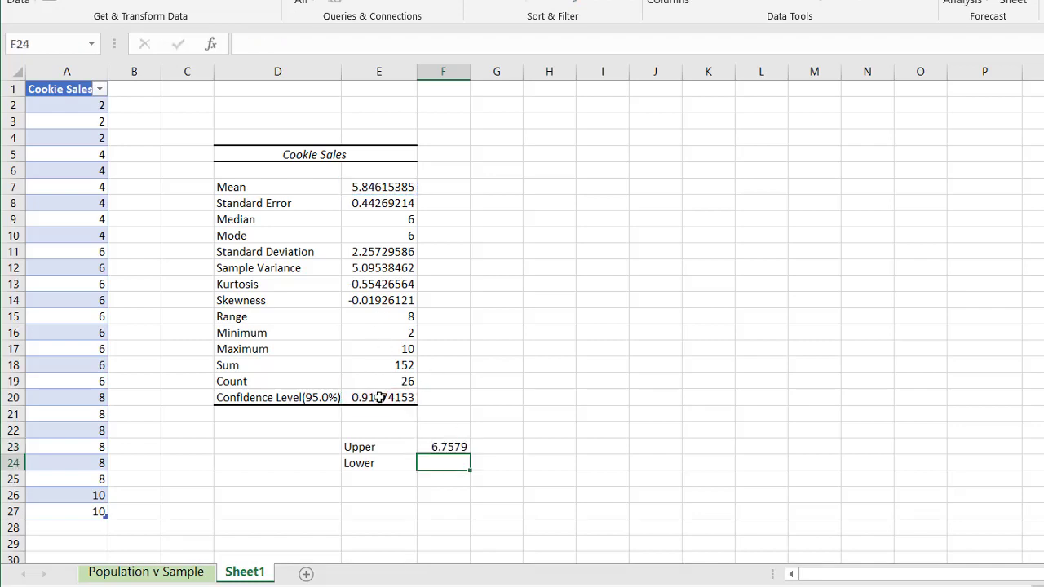
- Enter the lower limit =E7-E20 in F24, giving 4.93441
type("=")
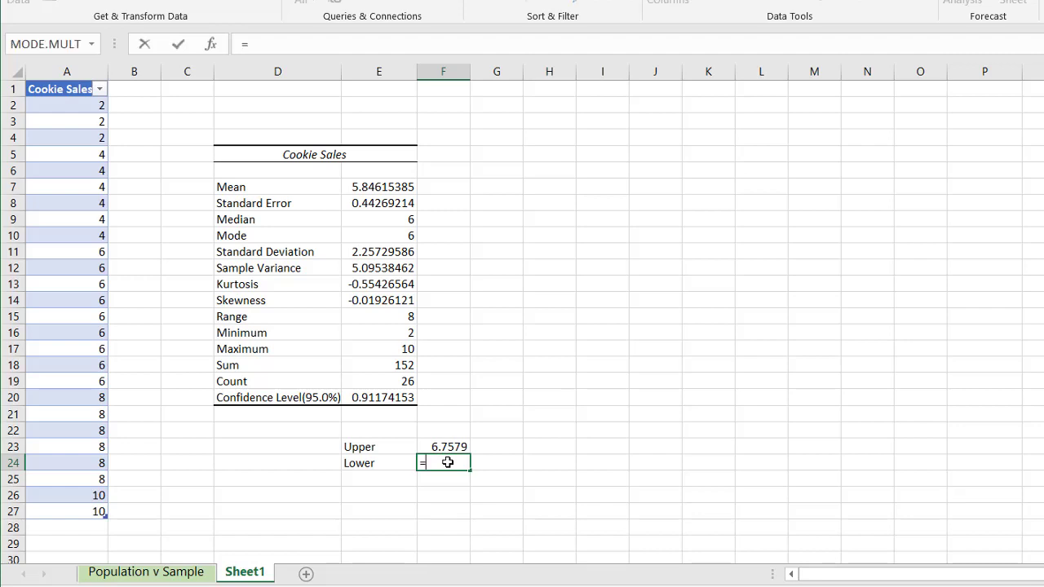
left_click(381, 187)
type("-")
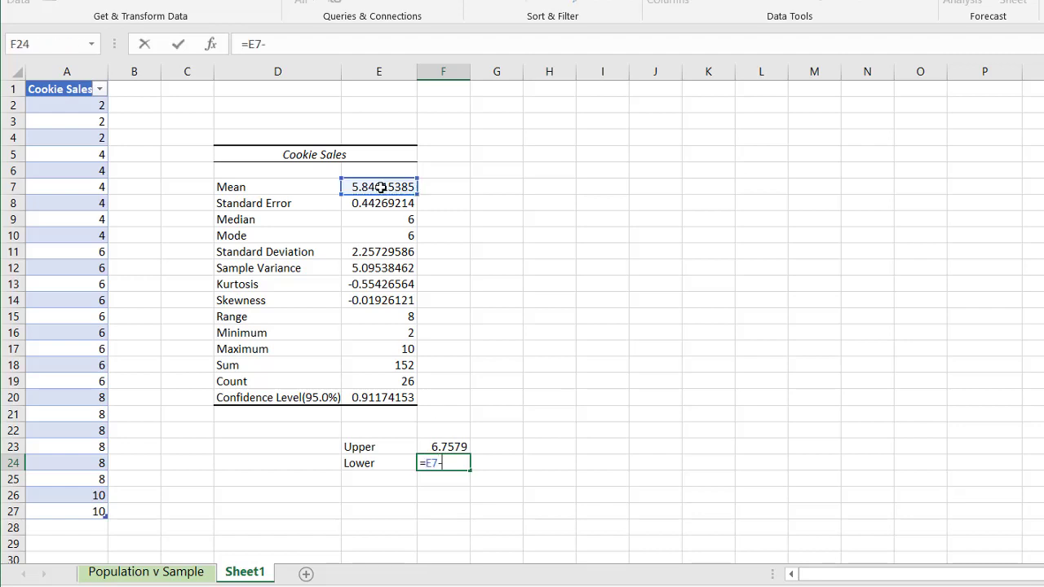
left_click(392, 398)
key("Return")
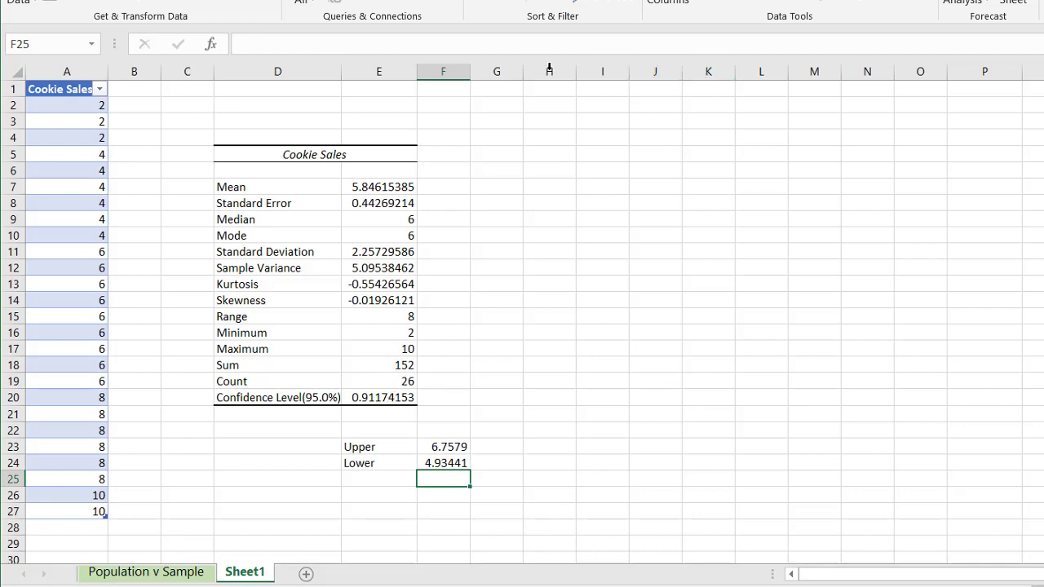
left_click_drag(497, 71, 1035, 69)
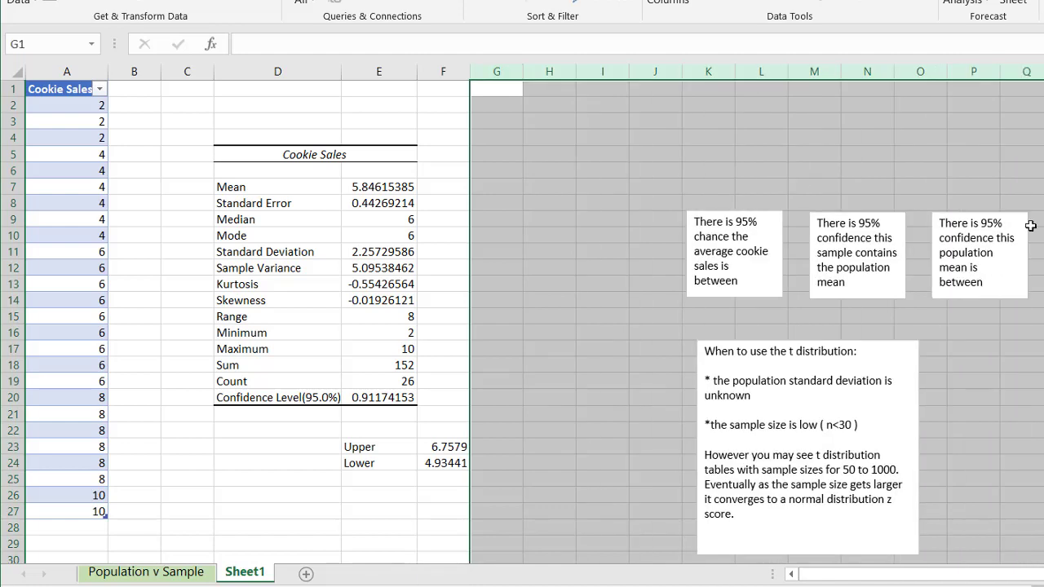
- Review the first interpretation note and verify F23's =E7+E20 and F24's =E7-E20
left_click(742, 258)
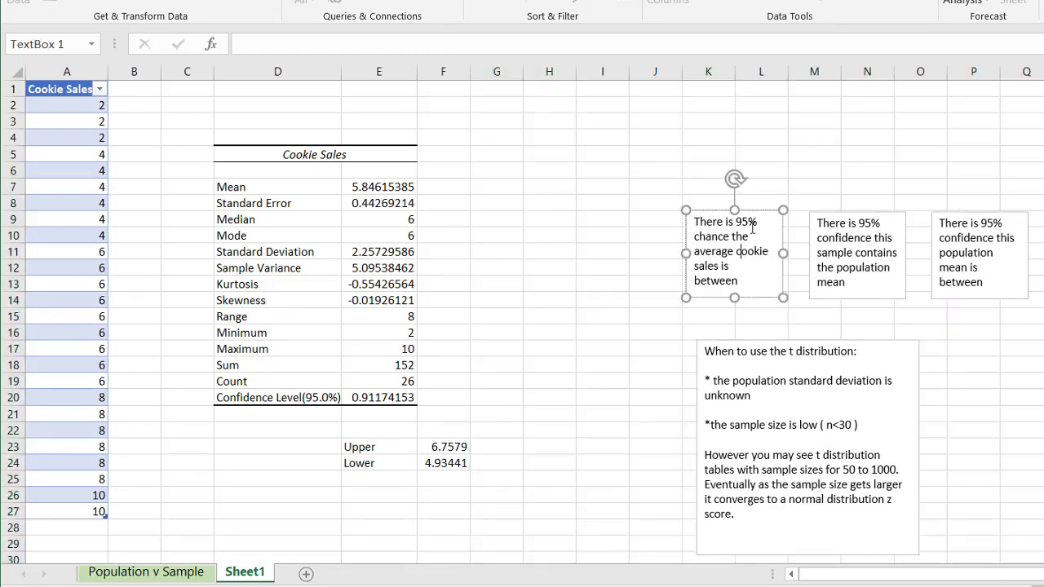
left_click(434, 448)
left_click(438, 460)
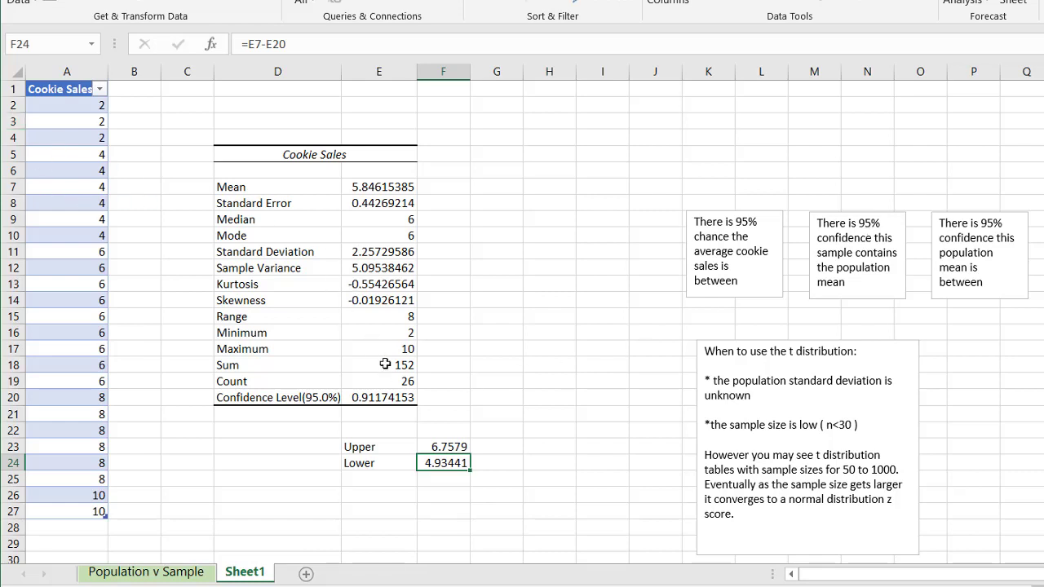
left_click(456, 448)
left_click(447, 463)
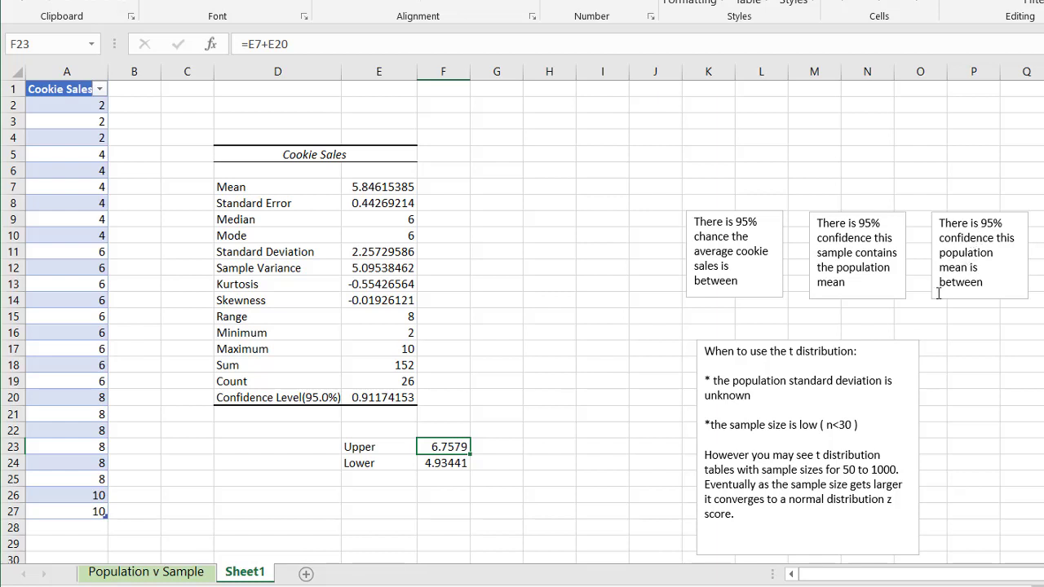
left_click(446, 463)
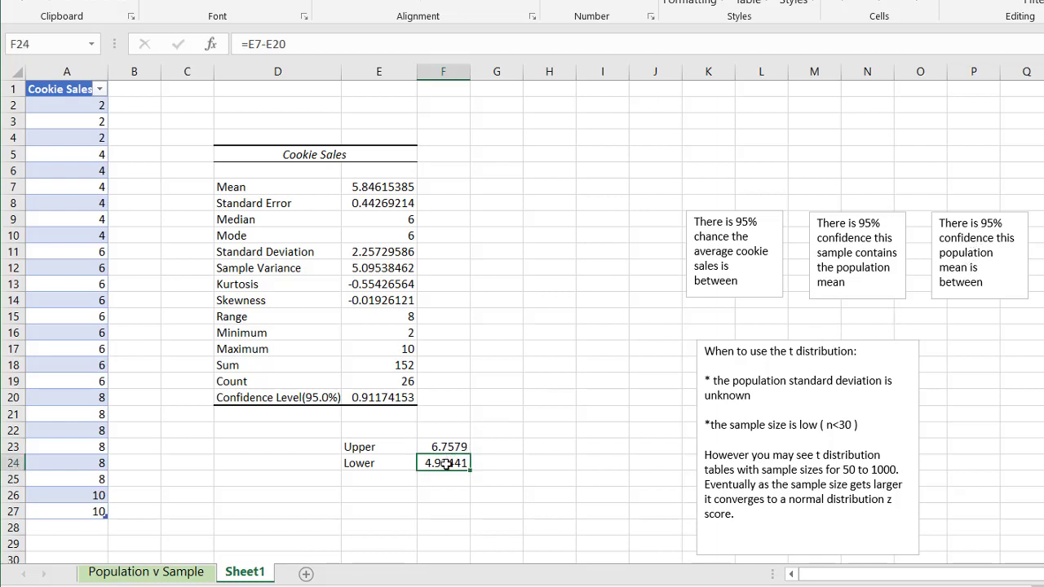
left_click(446, 449)
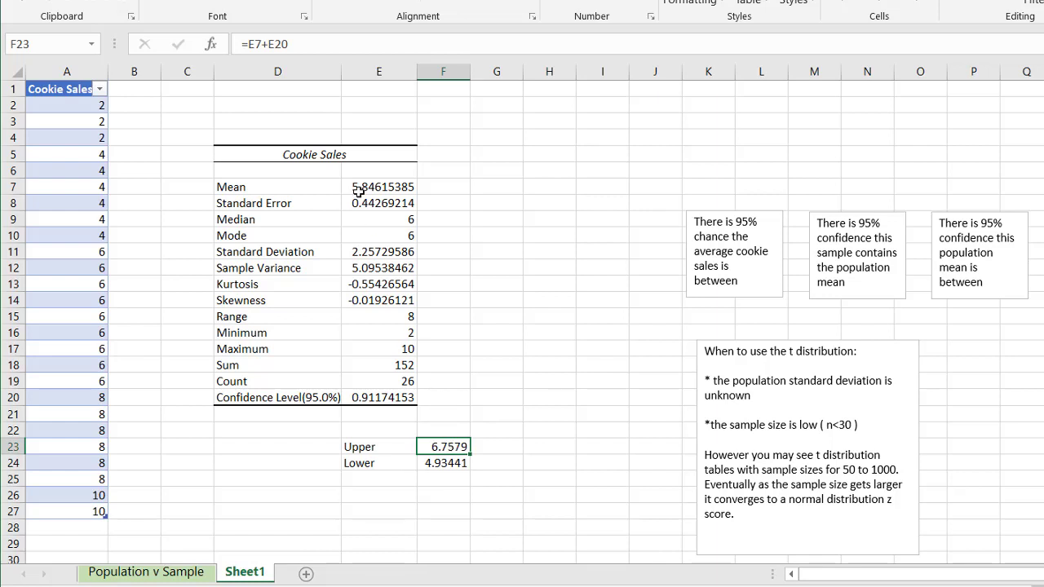
- Draw a No symbol shape over the third note about the population mean
left_click(78, 92)
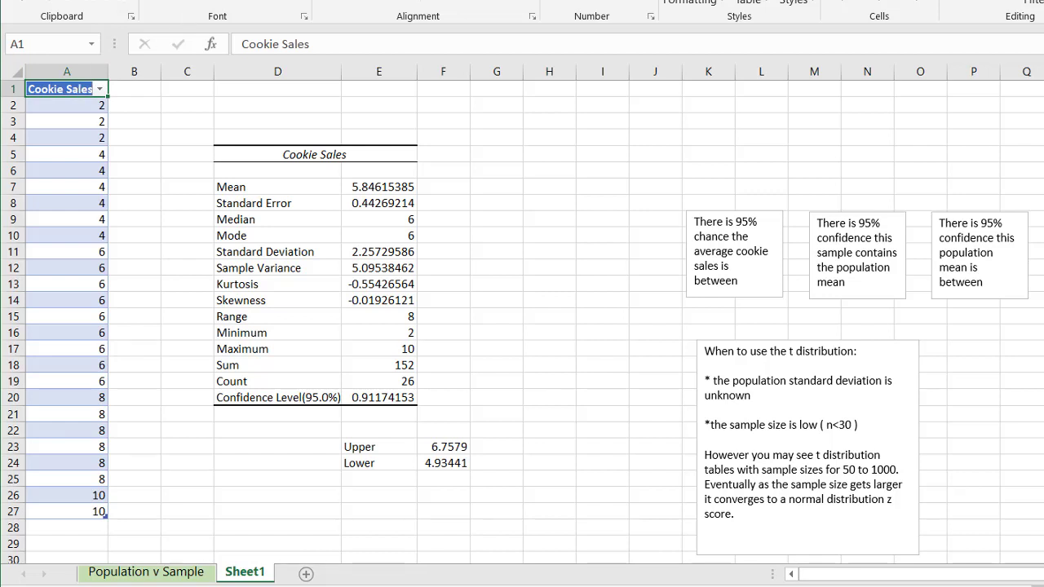
key("alt+n")
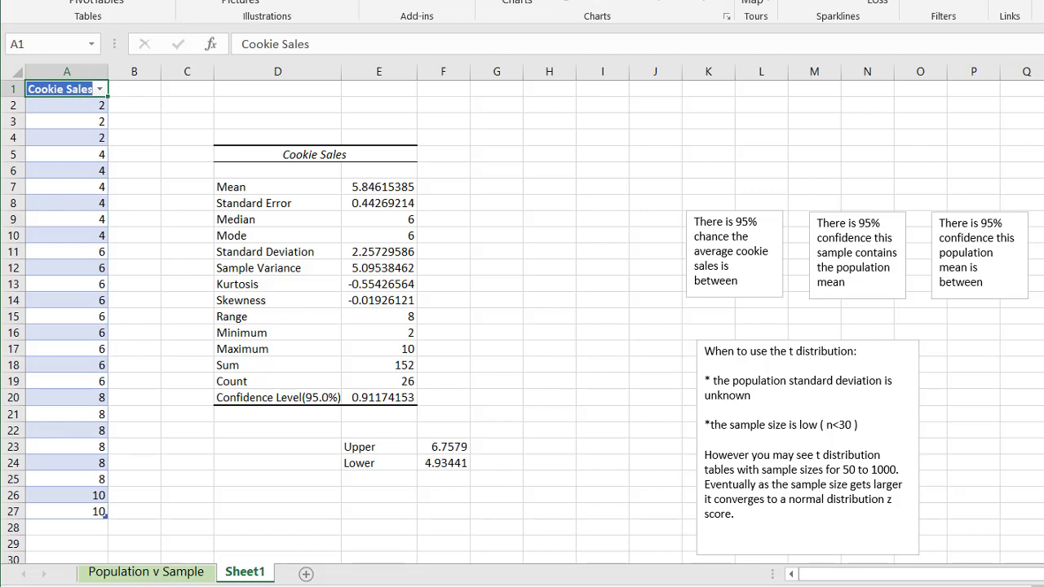
key("s")
key("h")
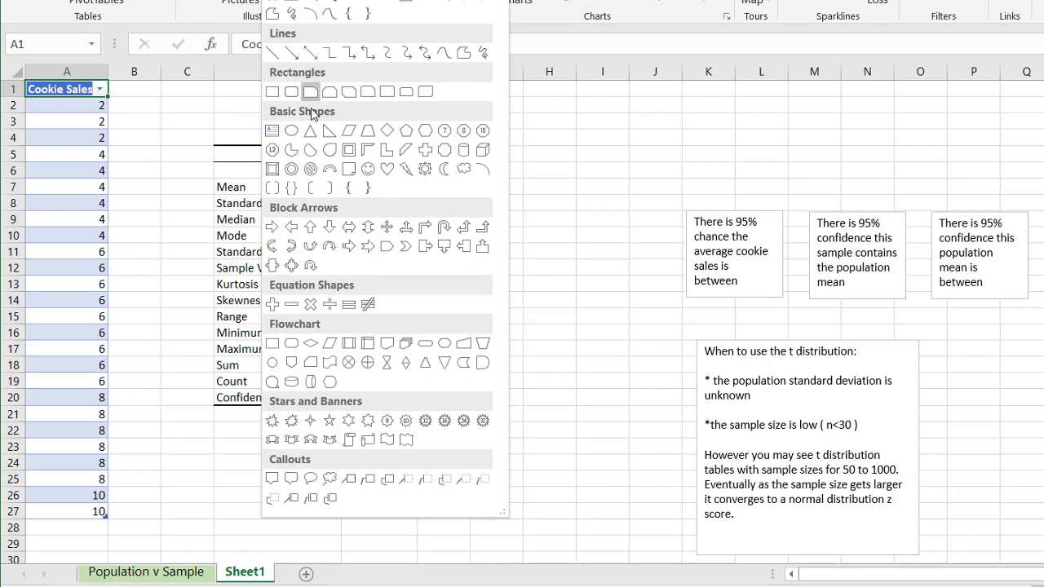
left_click(313, 169)
left_click_drag(914, 182, 1042, 314)
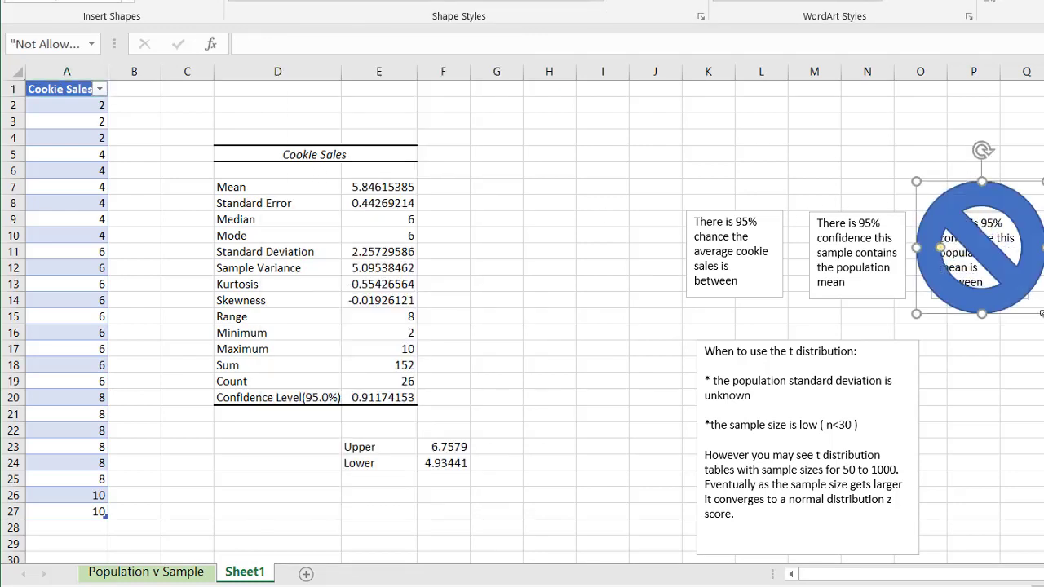
- Select the first and second interpretation notes, then switch to Population v Sample
left_click(753, 257)
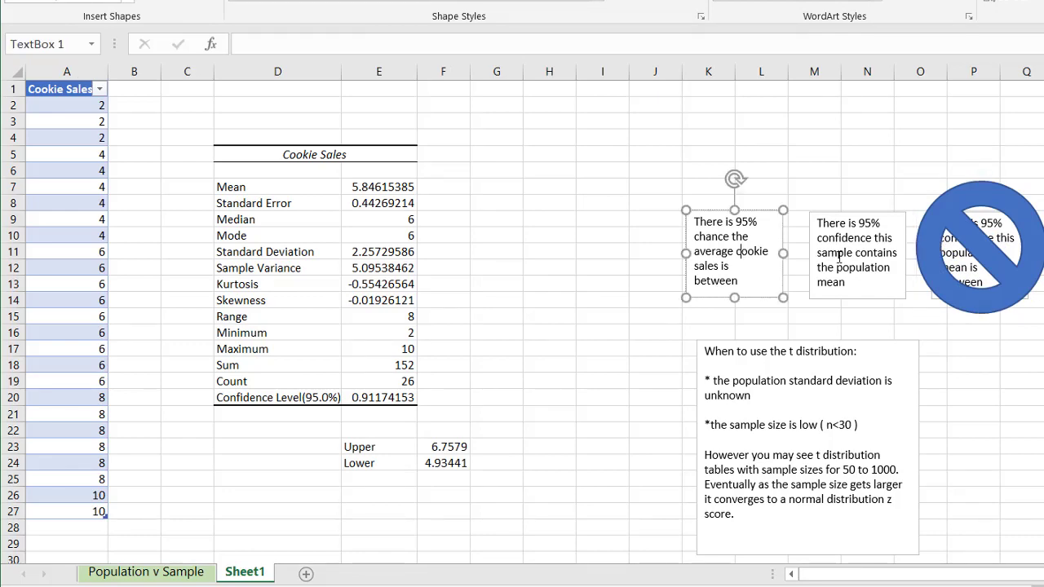
left_click(839, 258)
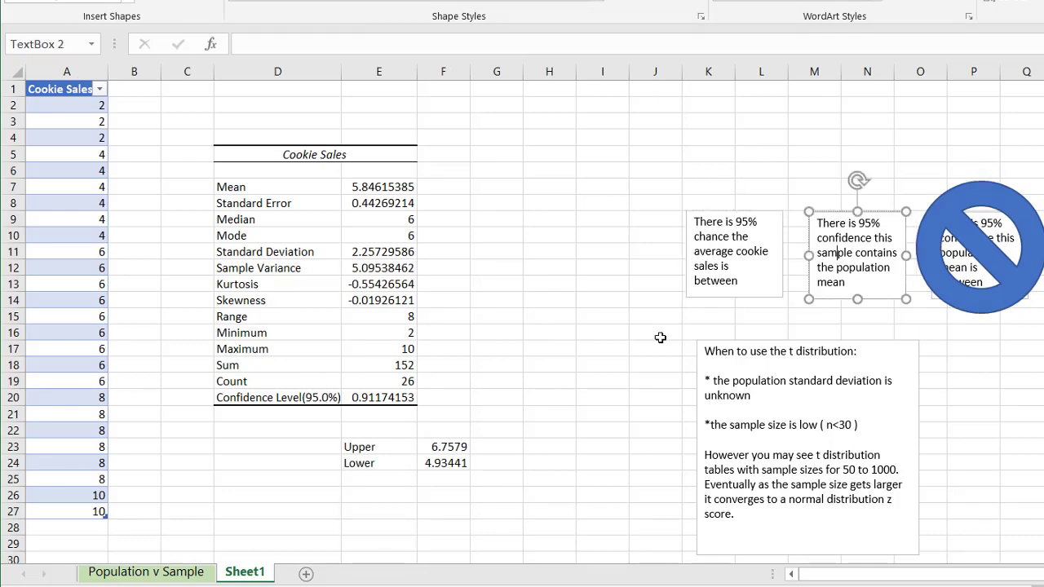
left_click(200, 574)
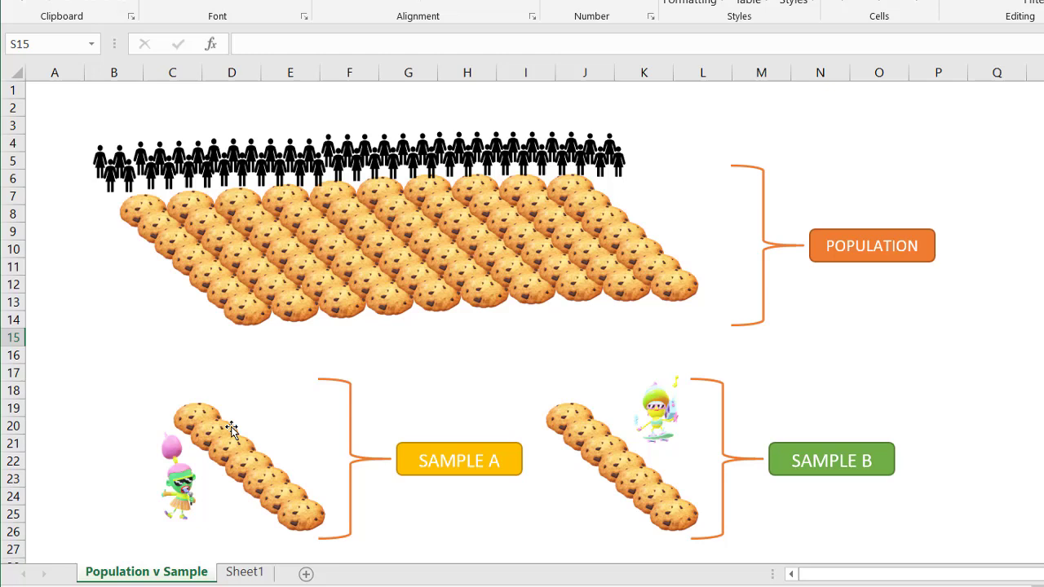
- Inspect the population and Sample B graphic, then go back to Sheet1
left_click(360, 441)
left_click(603, 456)
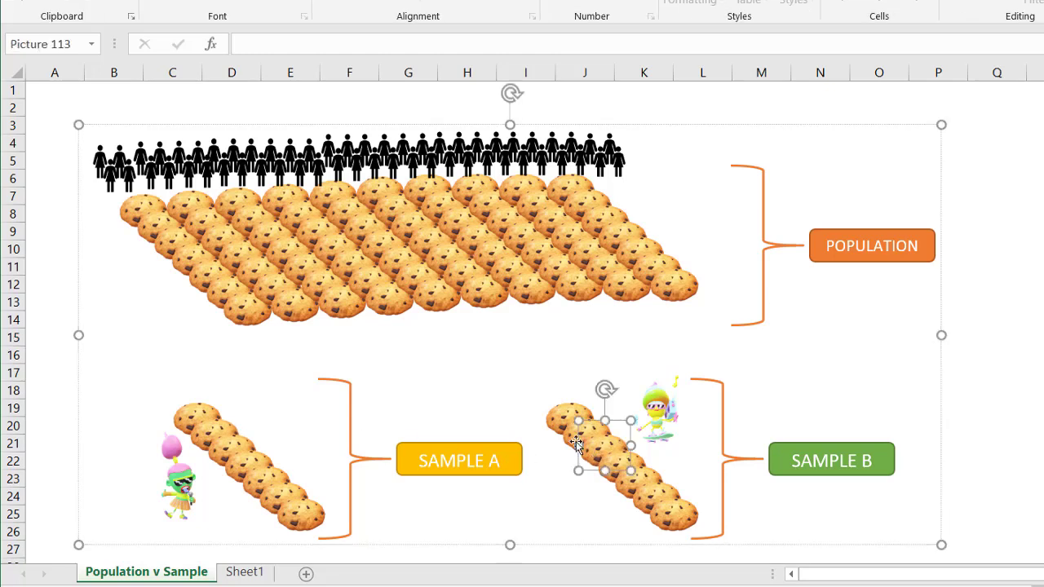
left_click(260, 405)
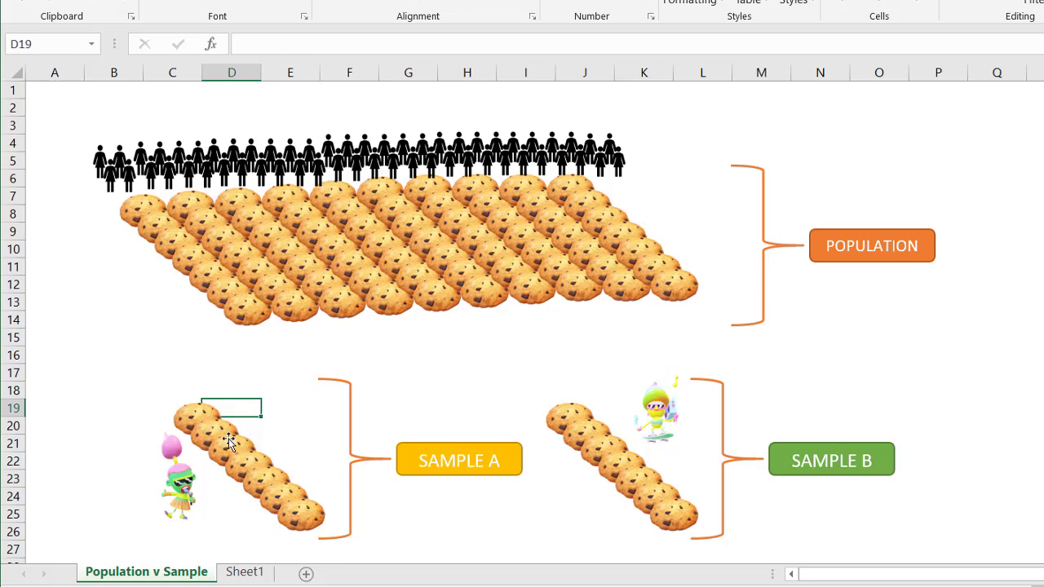
left_click(245, 573)
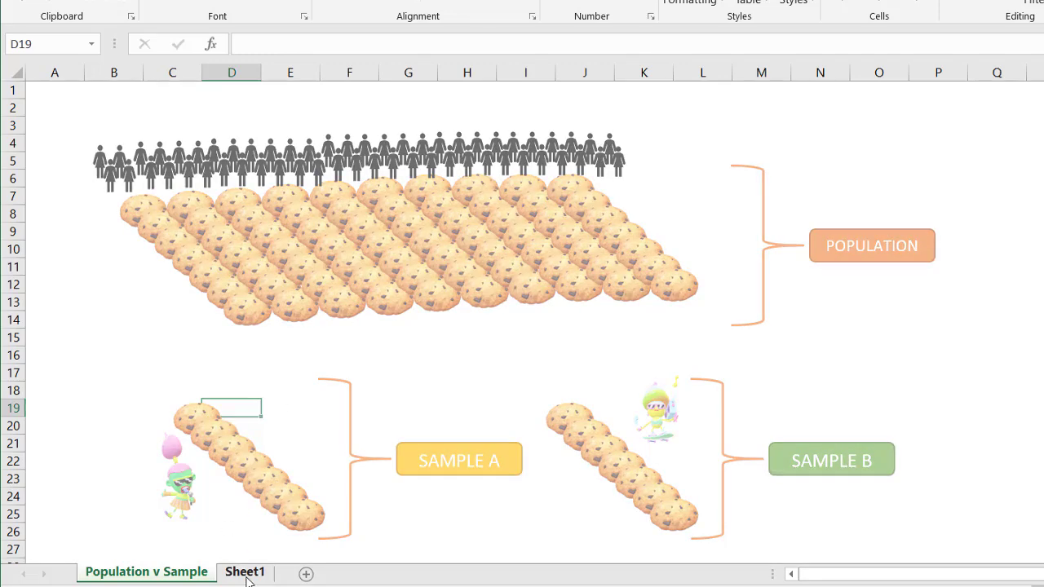
- Check the F23 and F24 limit formulas and the full 0.9117 confidence level in E20
left_click(440, 448)
left_click(436, 463)
left_click(448, 449)
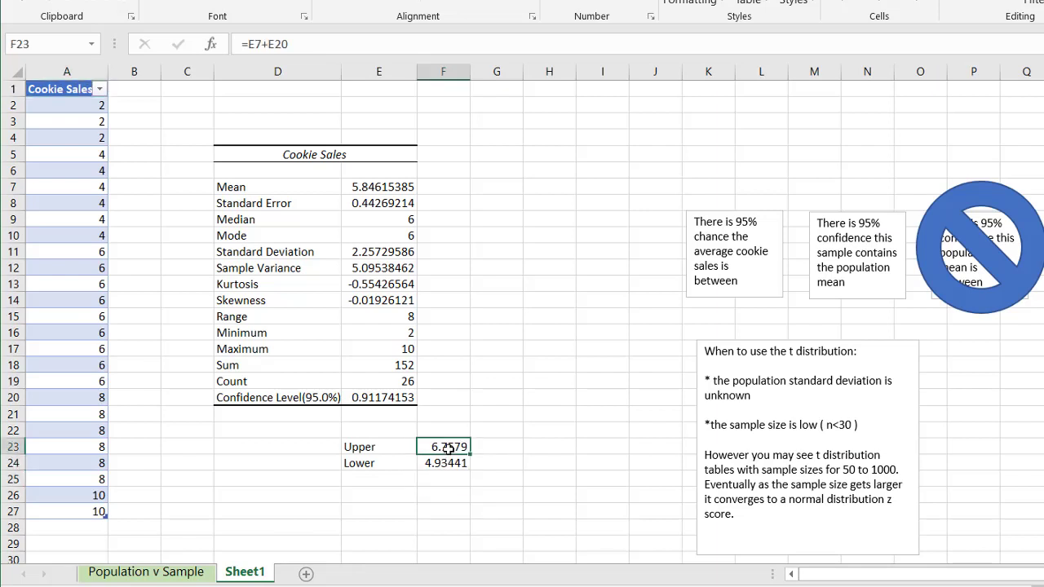
left_click(446, 461)
left_click(451, 447)
left_click(443, 464)
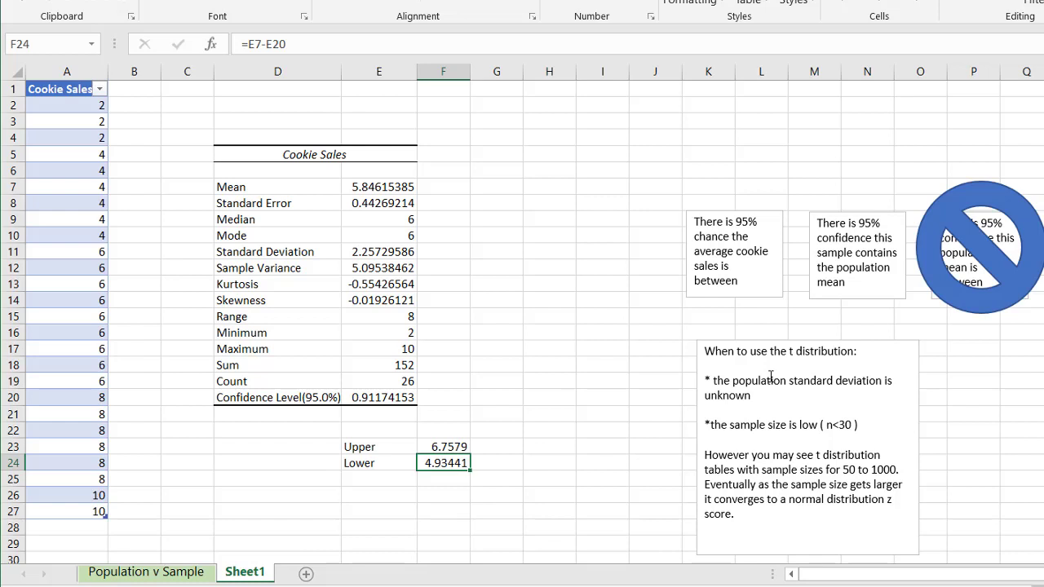
left_click(496, 169)
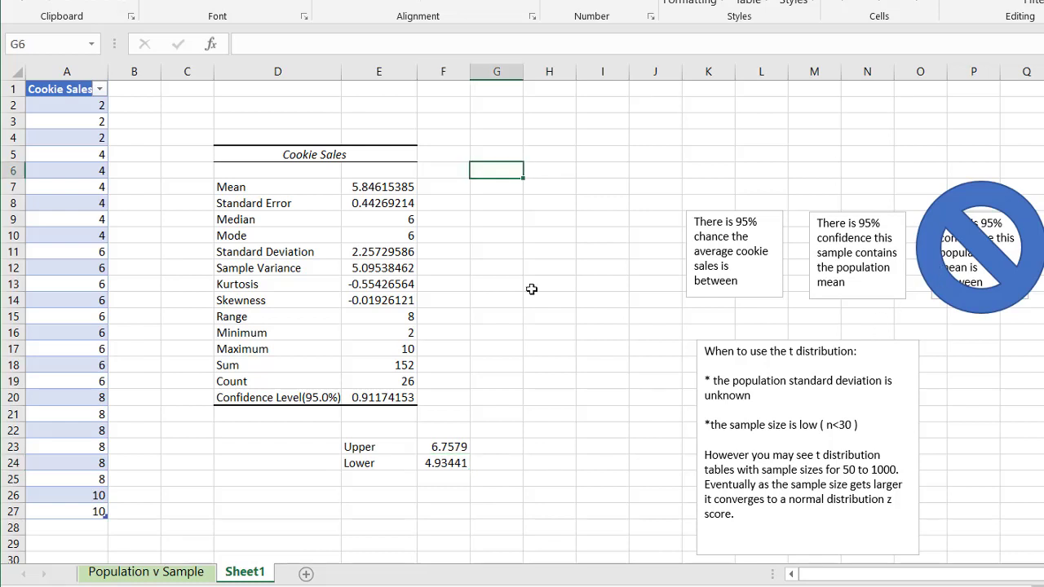
left_click(371, 397)
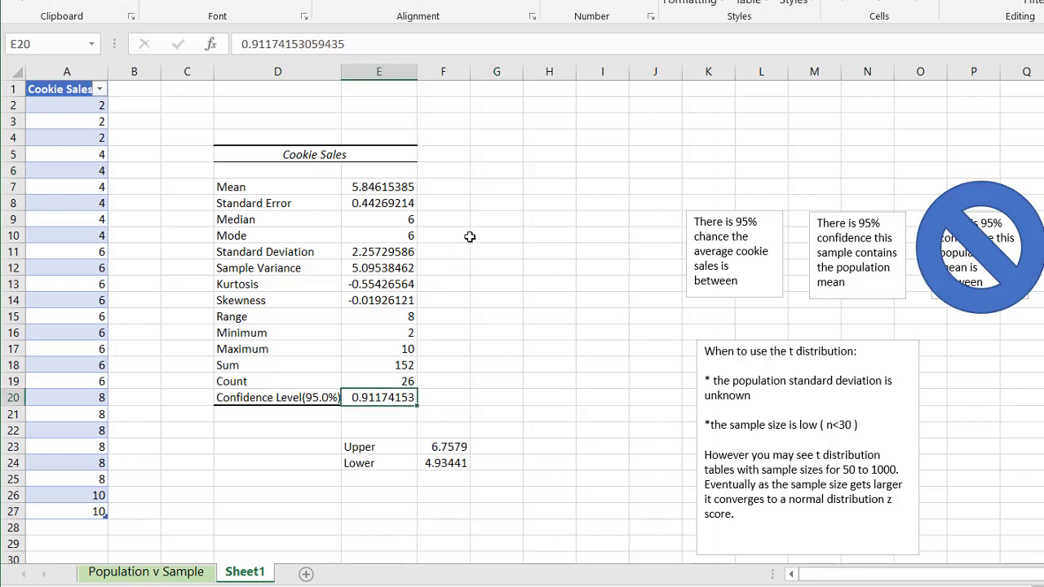
- Enter =AVERAGE(A2:A27) in G6, giving the mean 5.84615
left_click(501, 167)
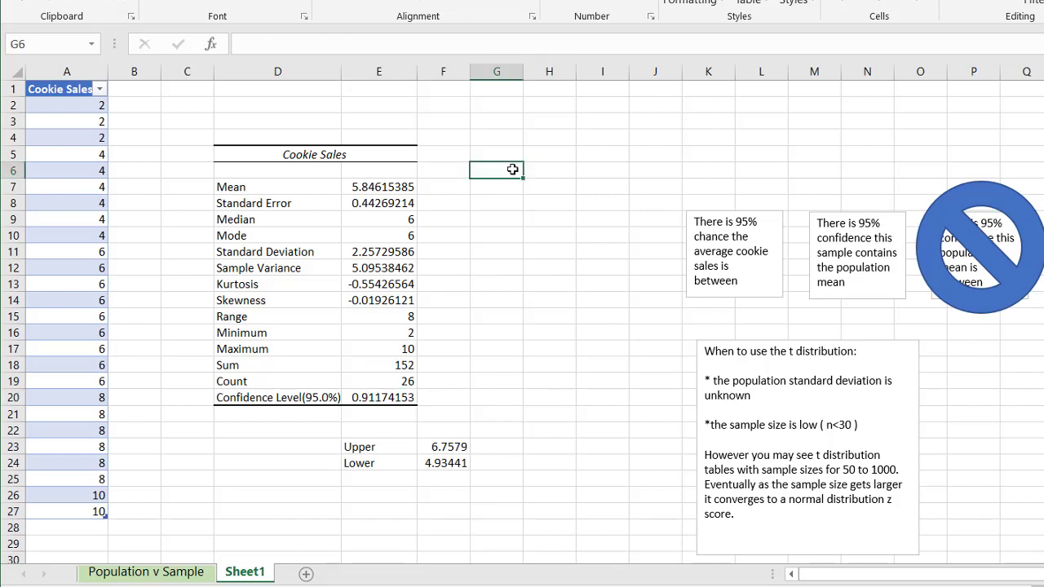
type("=av")
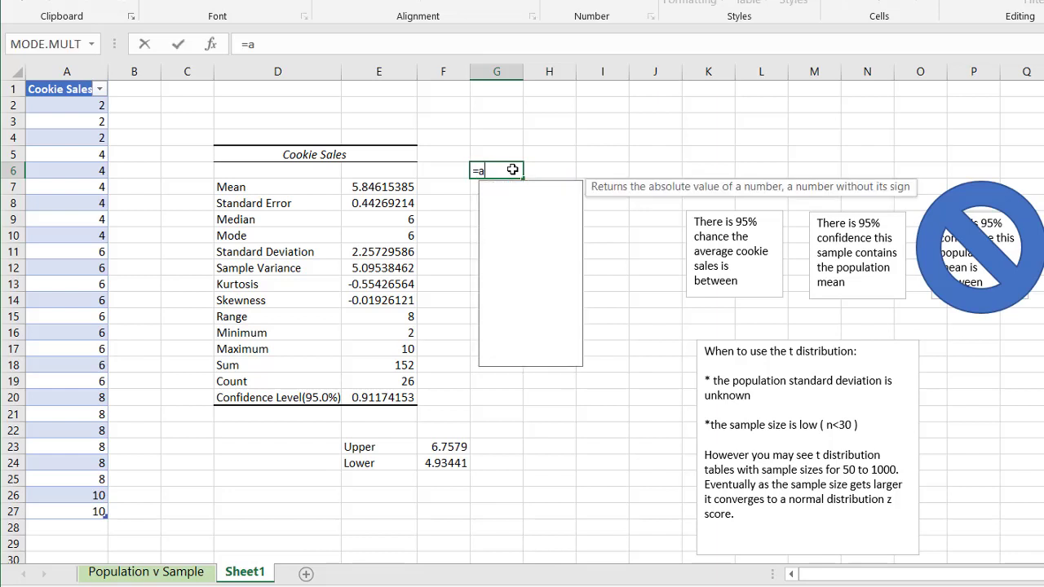
left_click(522, 206)
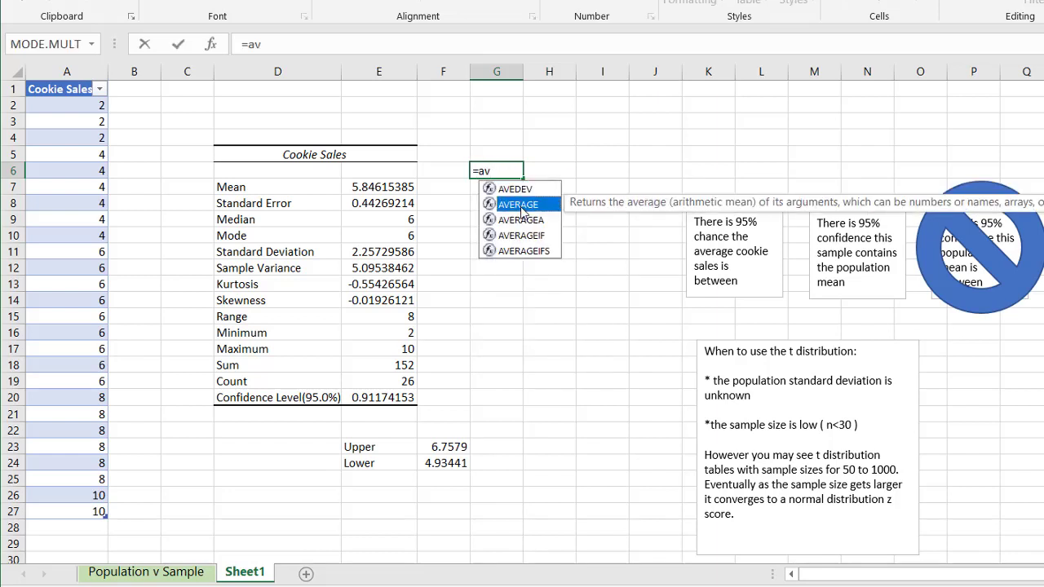
double_click(522, 205)
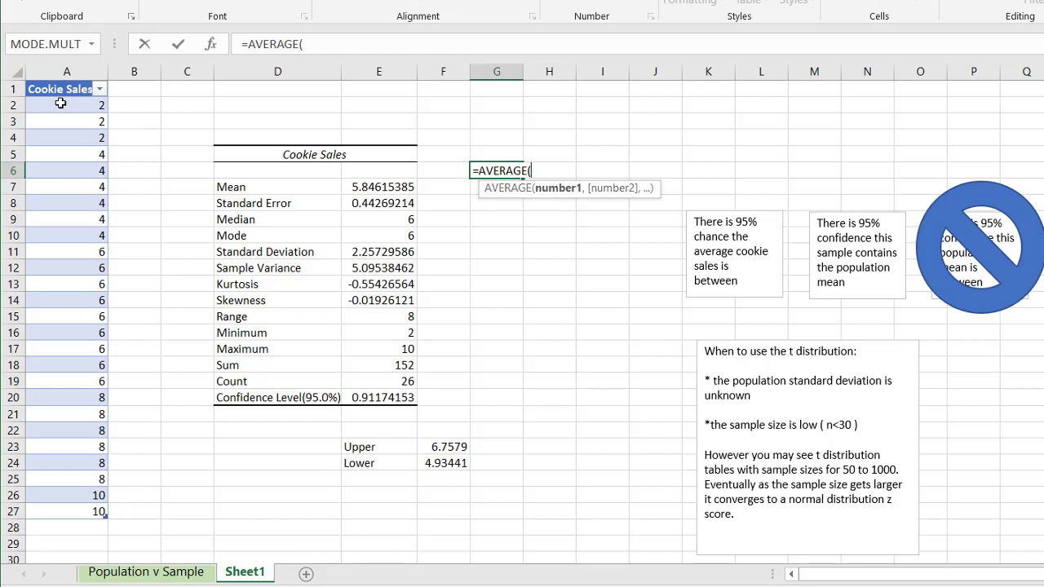
left_click_drag(61, 104, 54, 511)
key("Return")
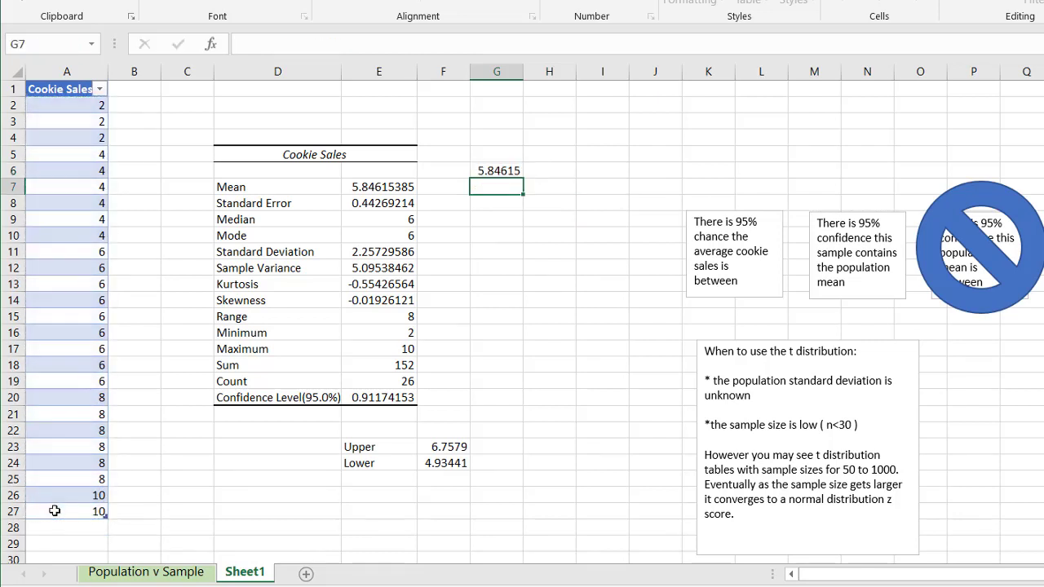
- Show G6's formula as text in H6 with =FORMULATEXT(G6)
left_click(561, 169)
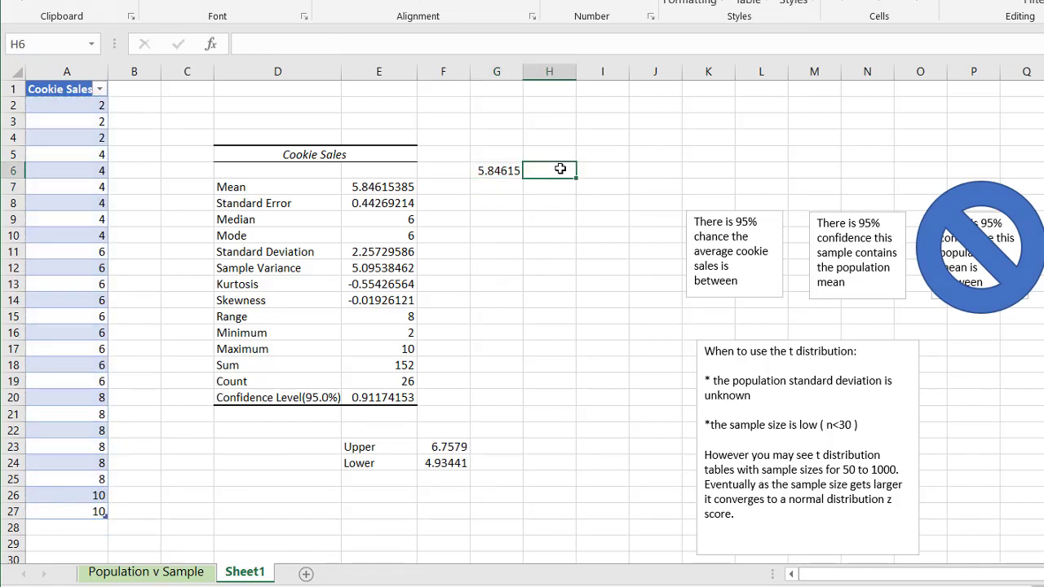
type("=fo")
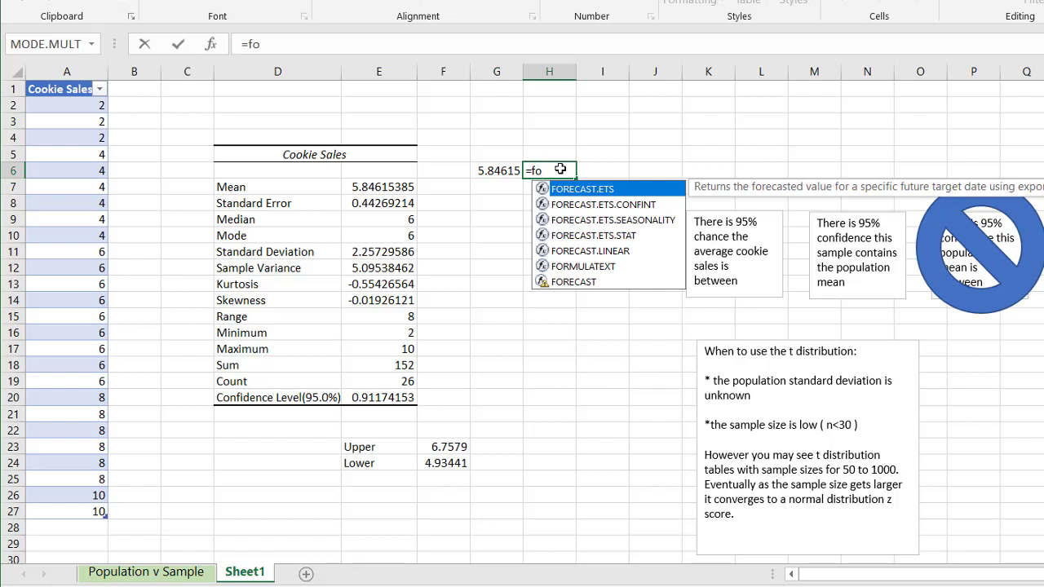
type("rm")
double_click(571, 189)
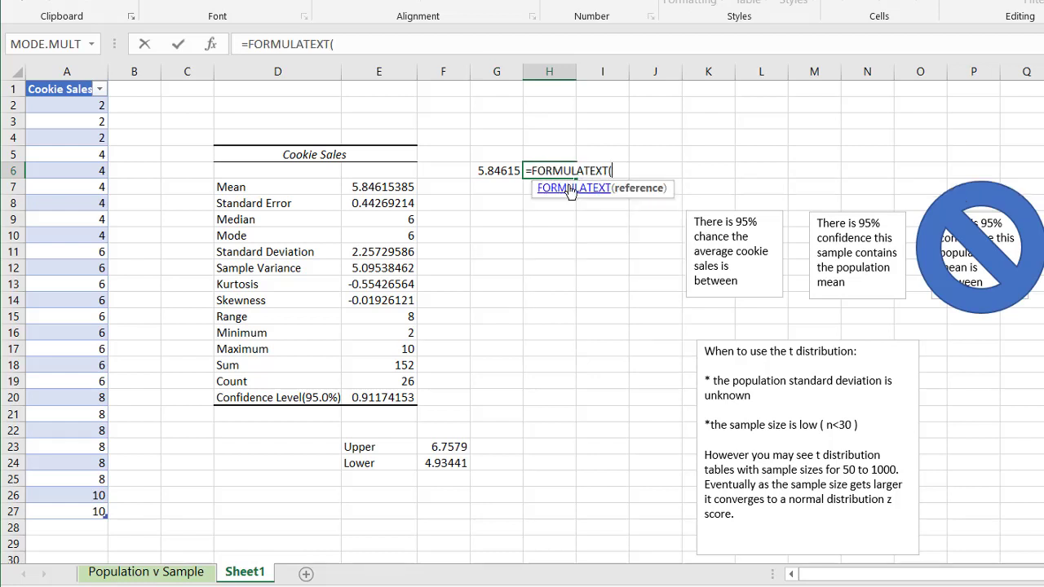
left_click(491, 172)
key("Return")
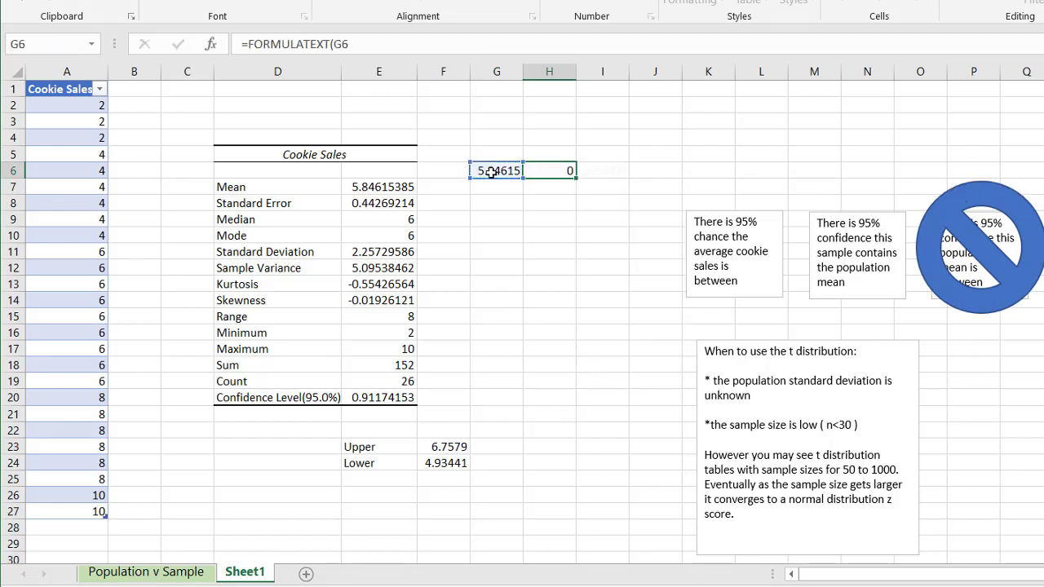
left_click(488, 186)
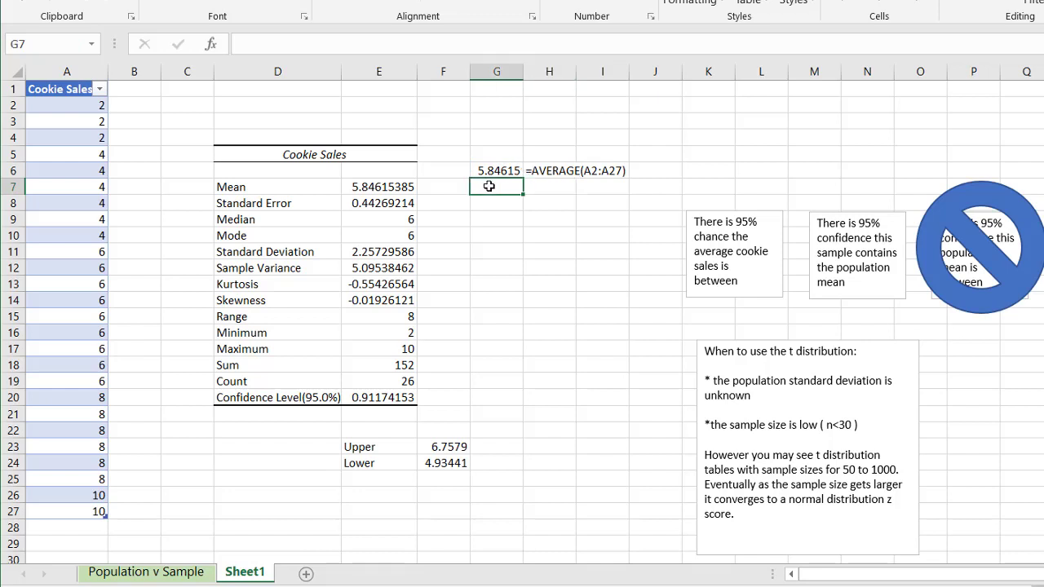
- Enter =STDEV.S(A2:A27) in G7, giving the sample standard deviation 2.2573
type("=sta")
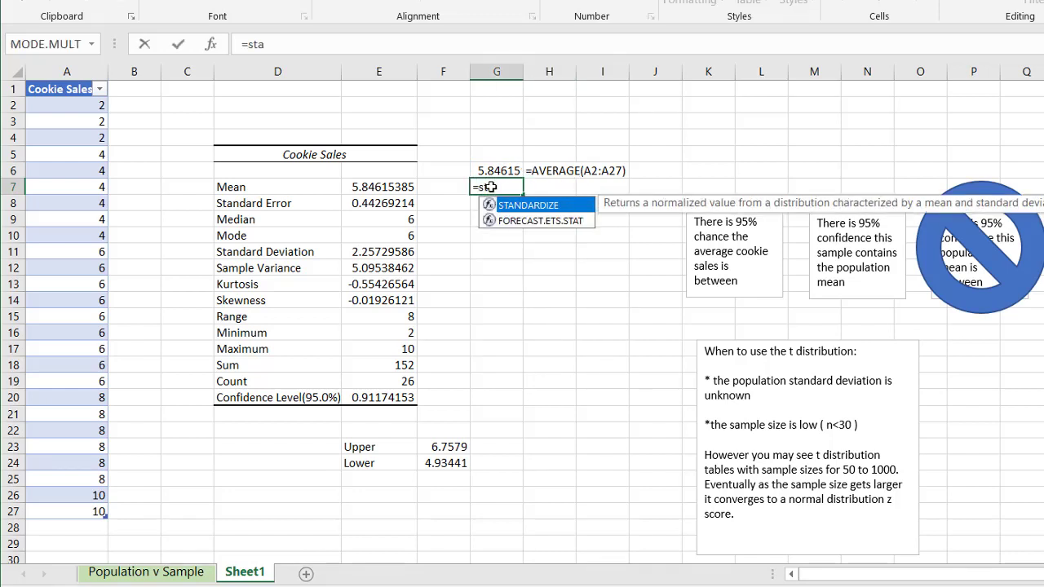
key("BackSpace")
type("d")
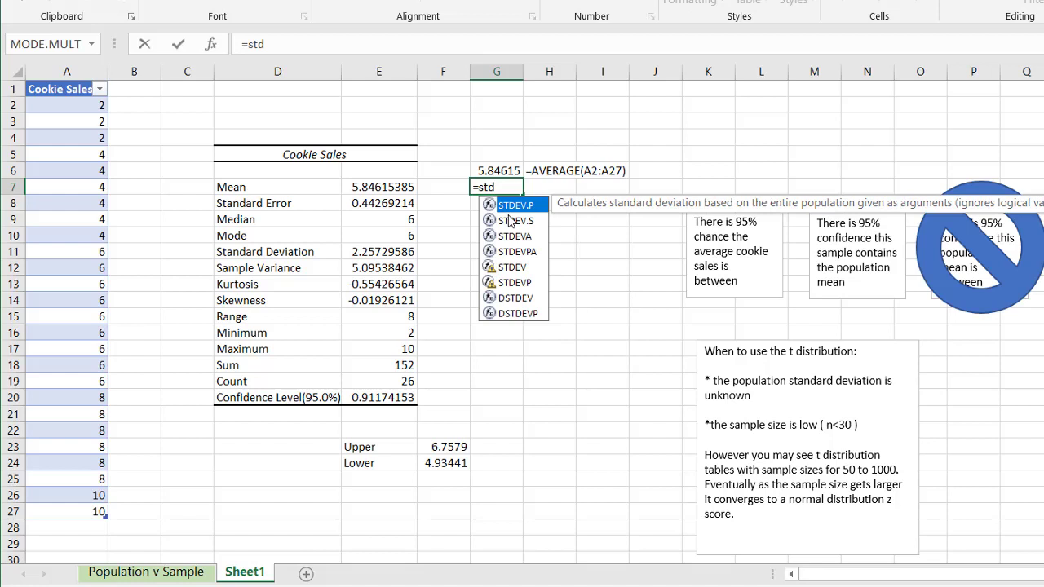
left_click(514, 222)
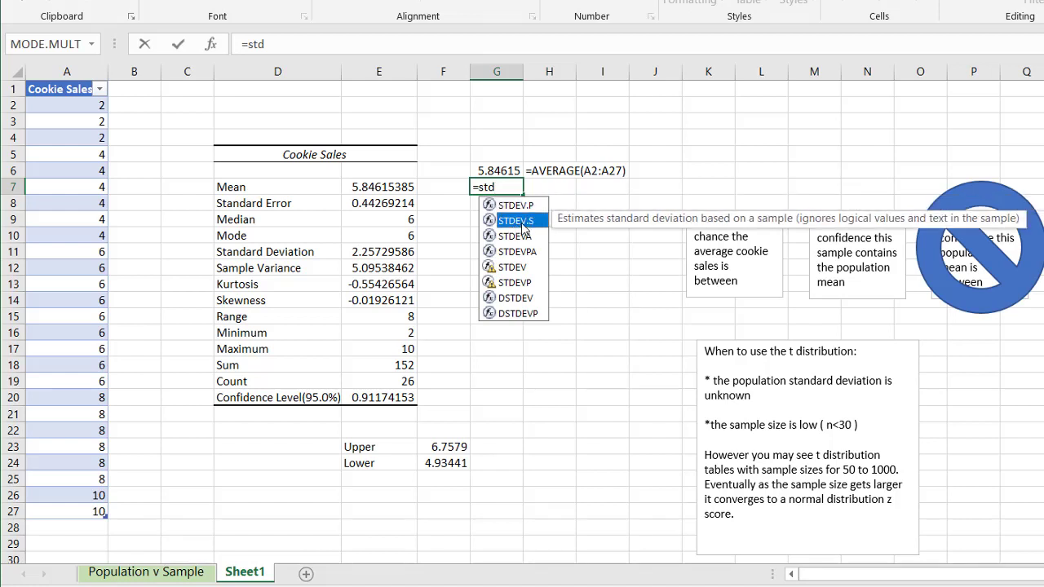
double_click(519, 222)
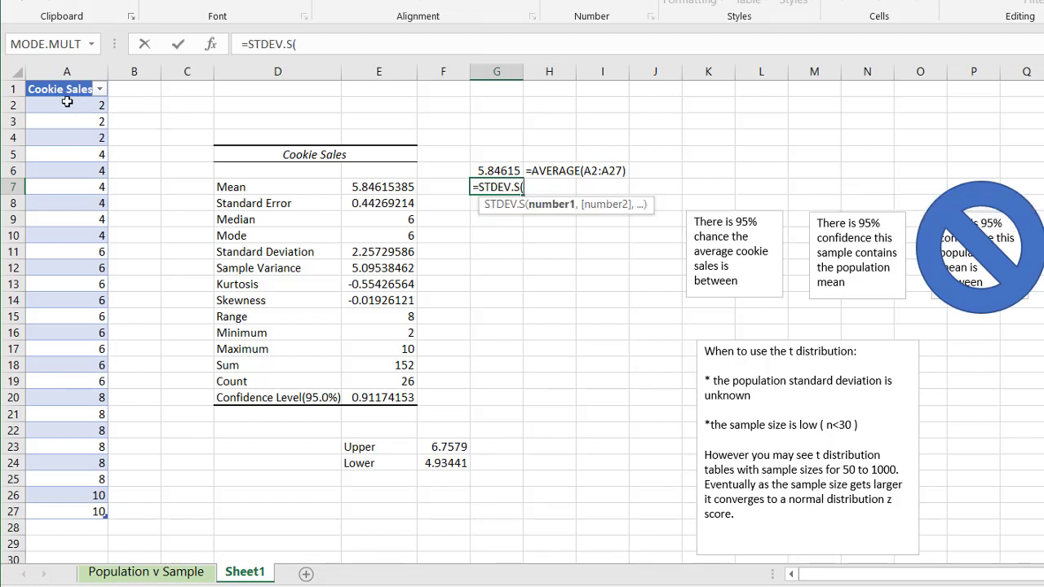
left_click_drag(67, 105, 51, 512)
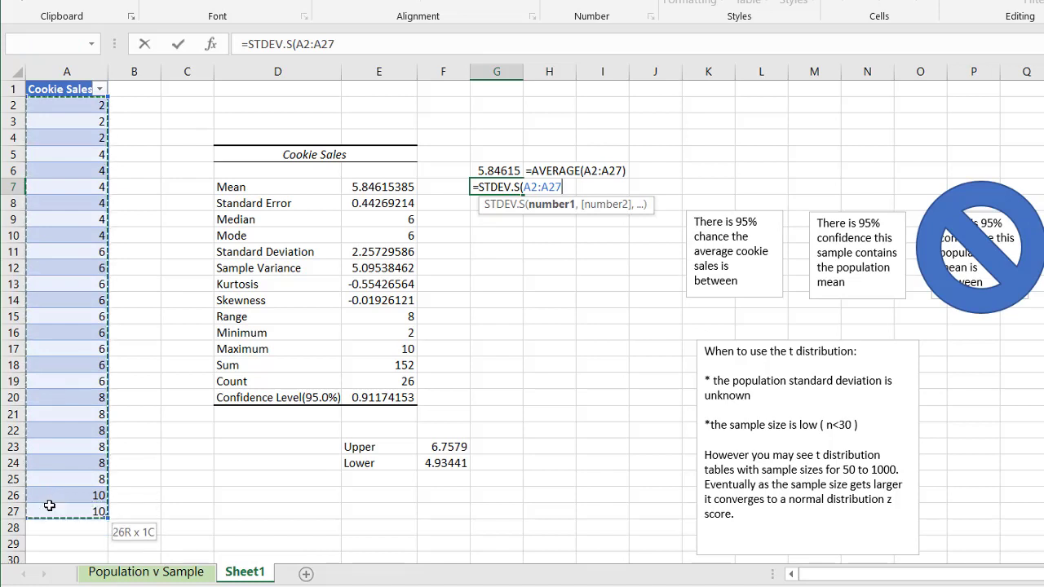
key("Return")
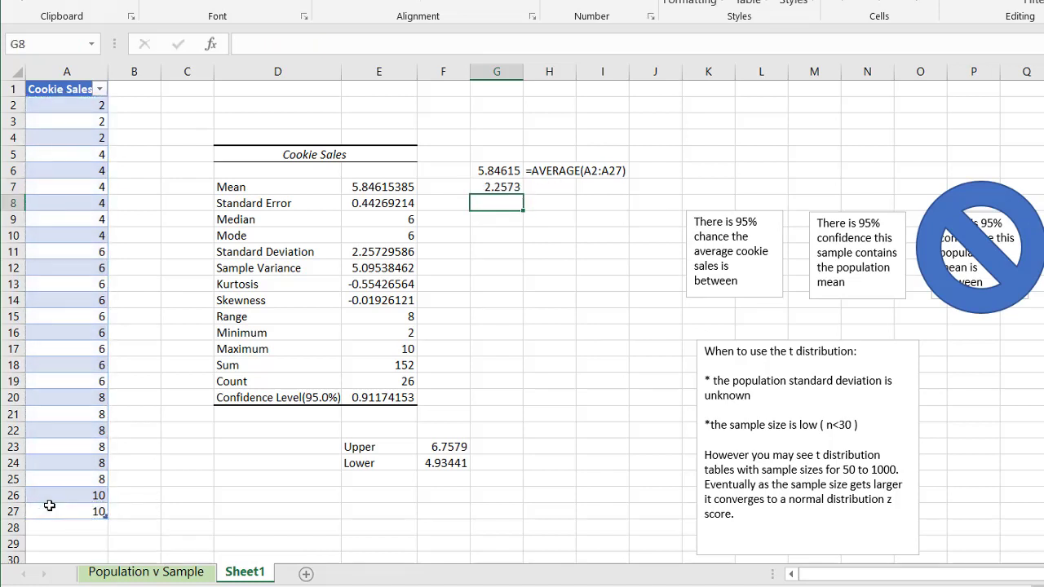
- Fill H6's FORMULATEXT down to H10, then clear the extra #N/A cells H9:H10
left_click(552, 168)
left_click_drag(576, 180, 576, 231)
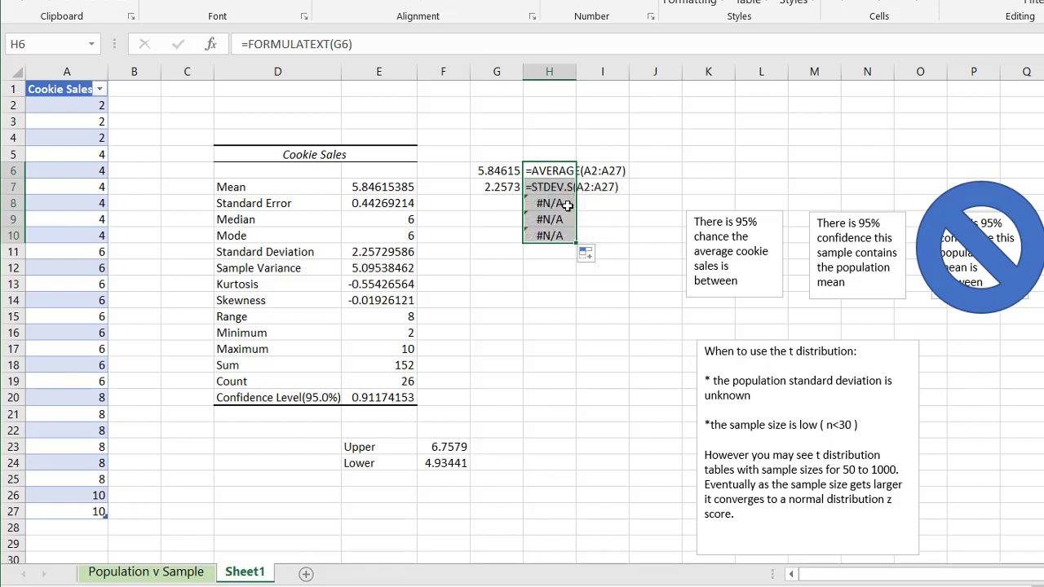
left_click(555, 190)
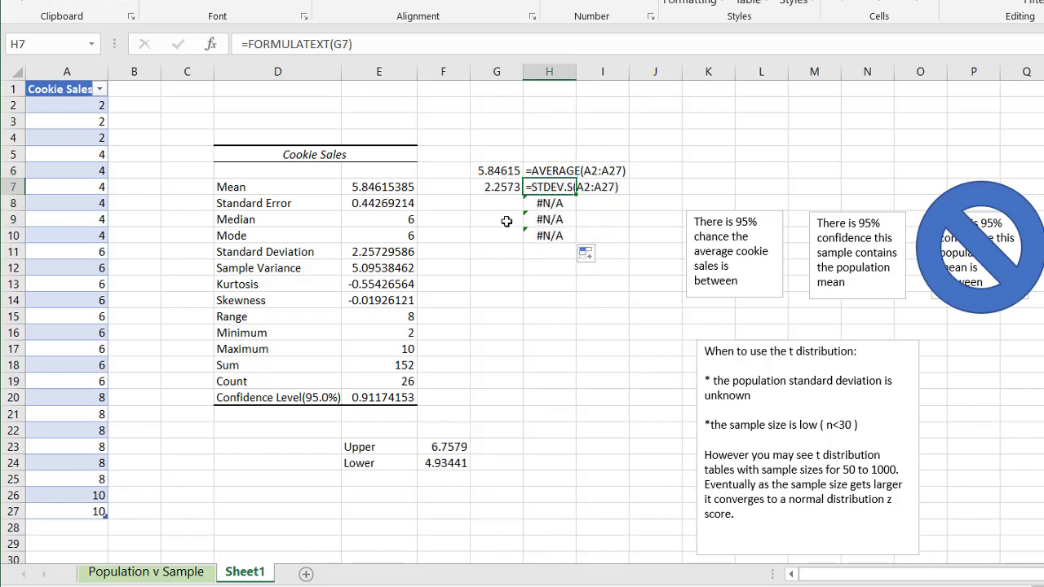
key("Down")
key("Down")
key("Down")
key("Down")
key("Down")
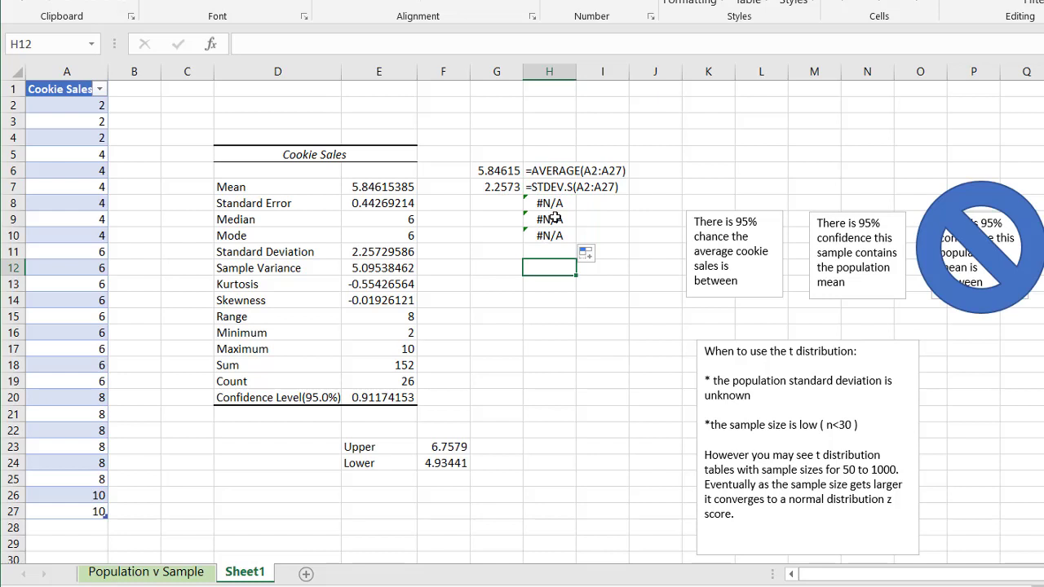
left_click_drag(554, 219, 548, 233)
key("Delete")
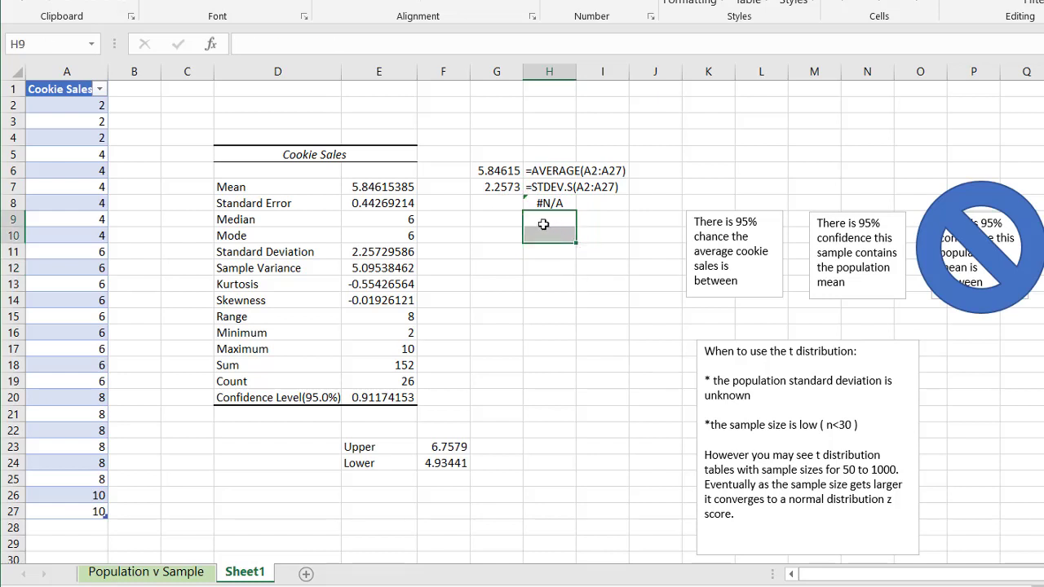
left_click(492, 191)
- Enter =CONFIDENCE.T(0.05,G7,26) in G8, returning 0.91174
left_click(487, 201)
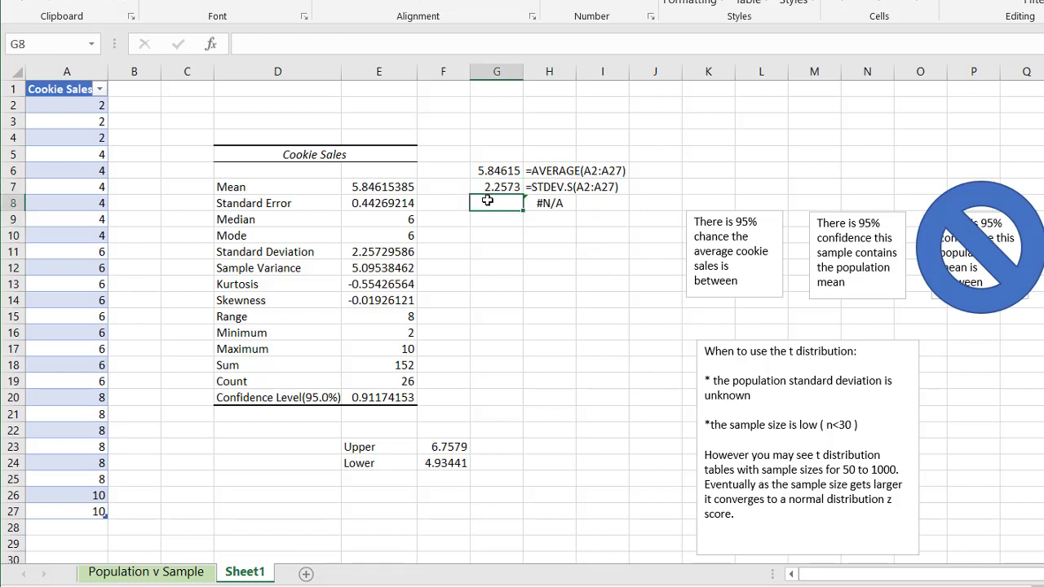
type("=conf")
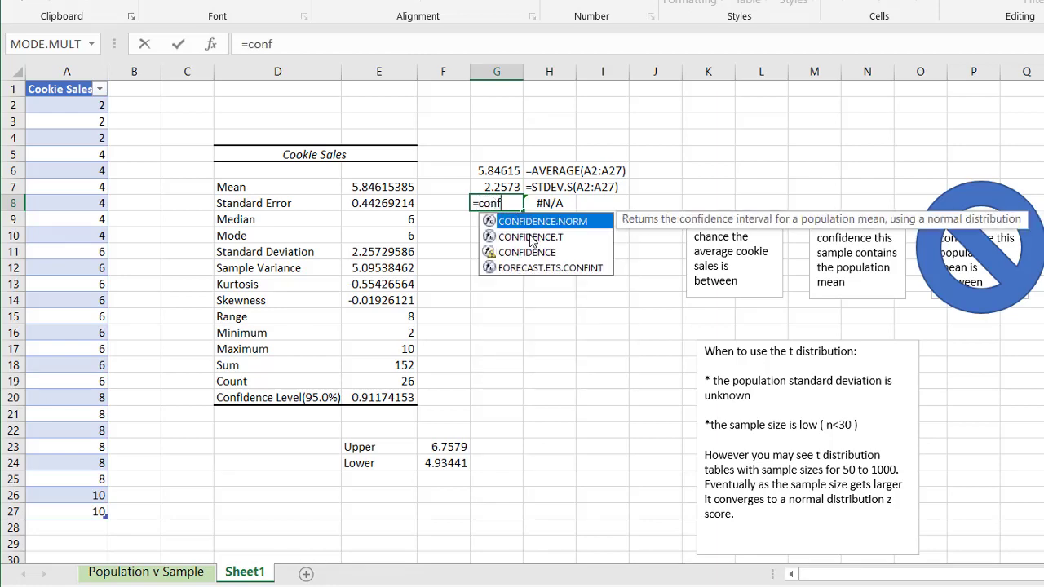
double_click(531, 236)
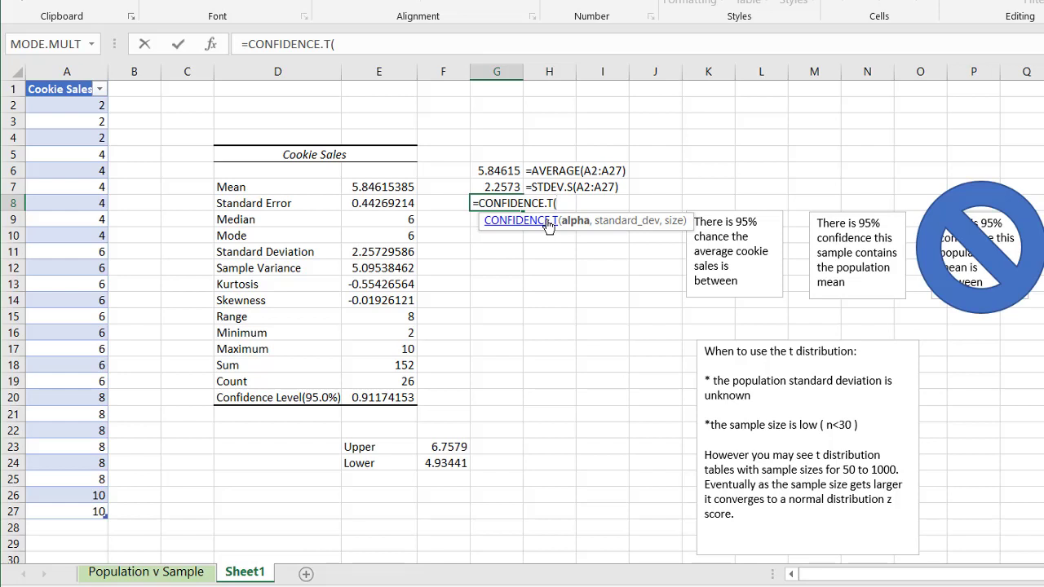
type(",")
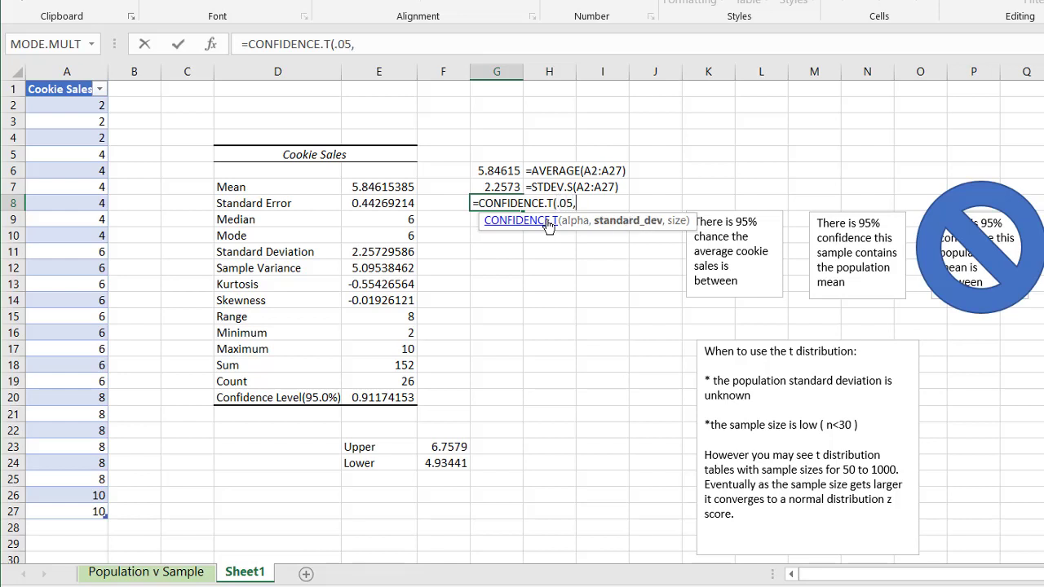
left_click(503, 185)
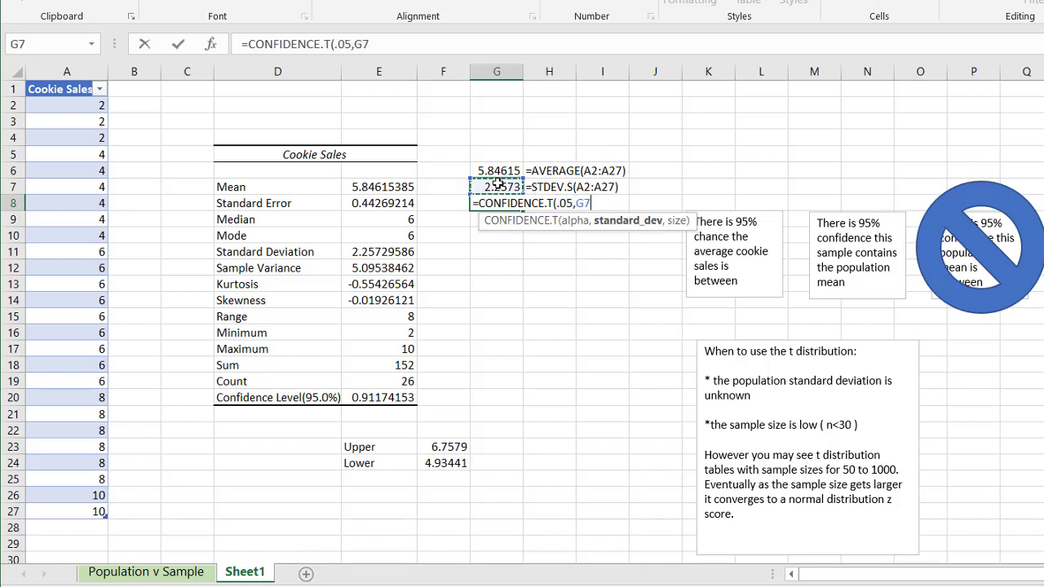
type(",")
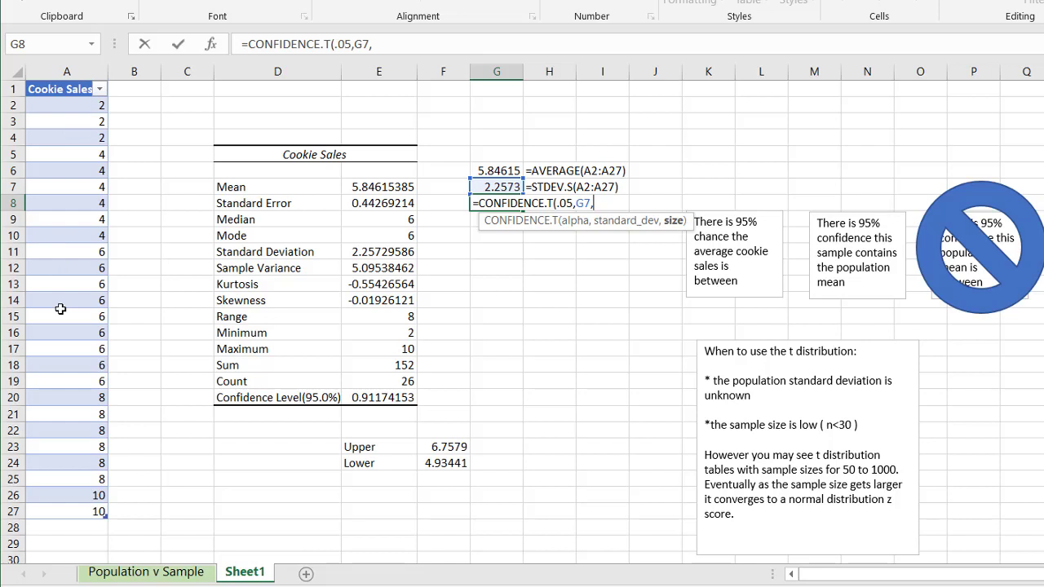
type("26)")
key("Return")
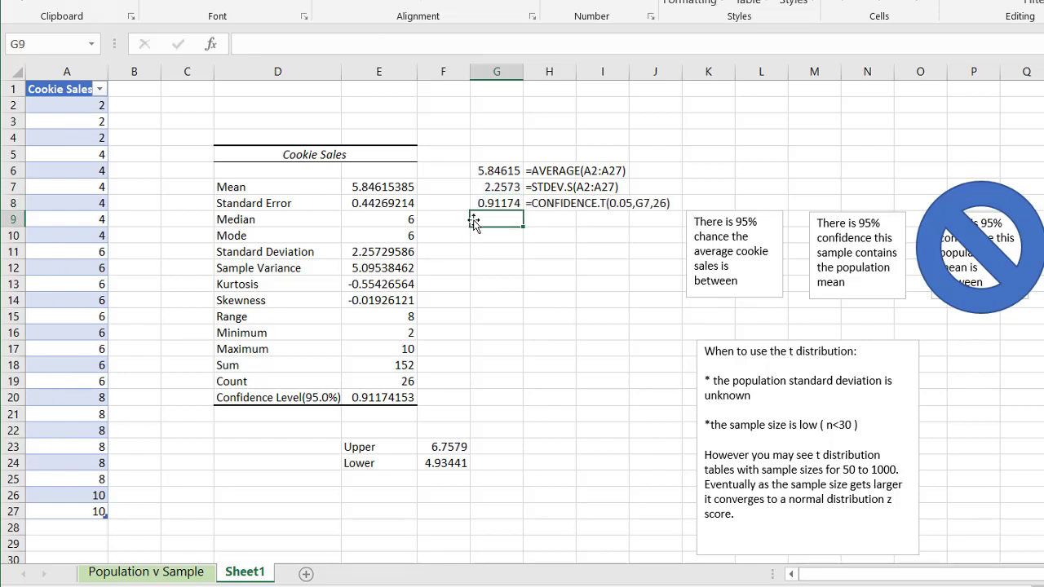
left_click(495, 202)
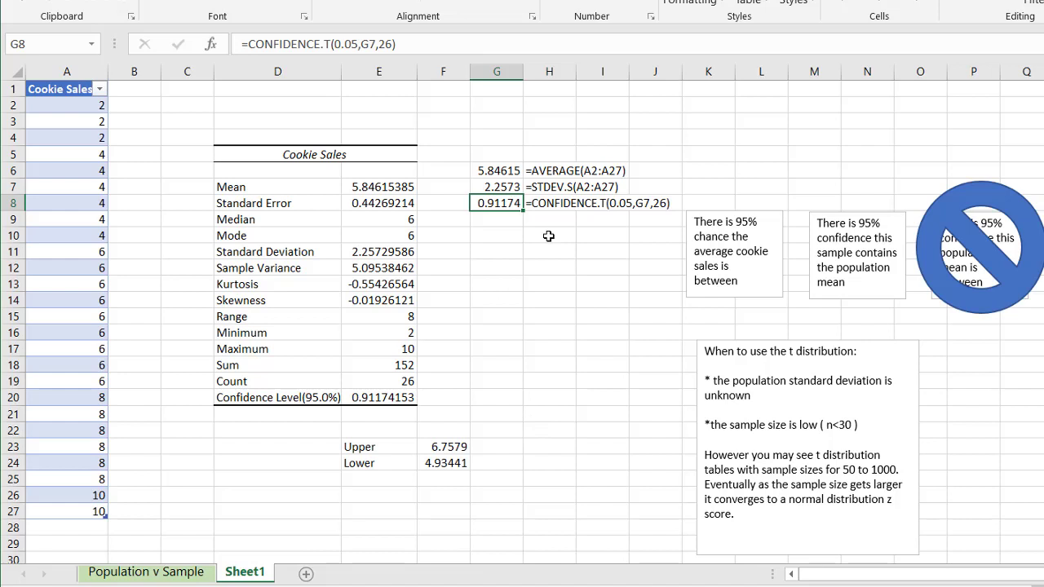
- Compare G8's result with G6, limits F23:F24 and E11, then view the Population v Sample sheet
left_click(497, 234)
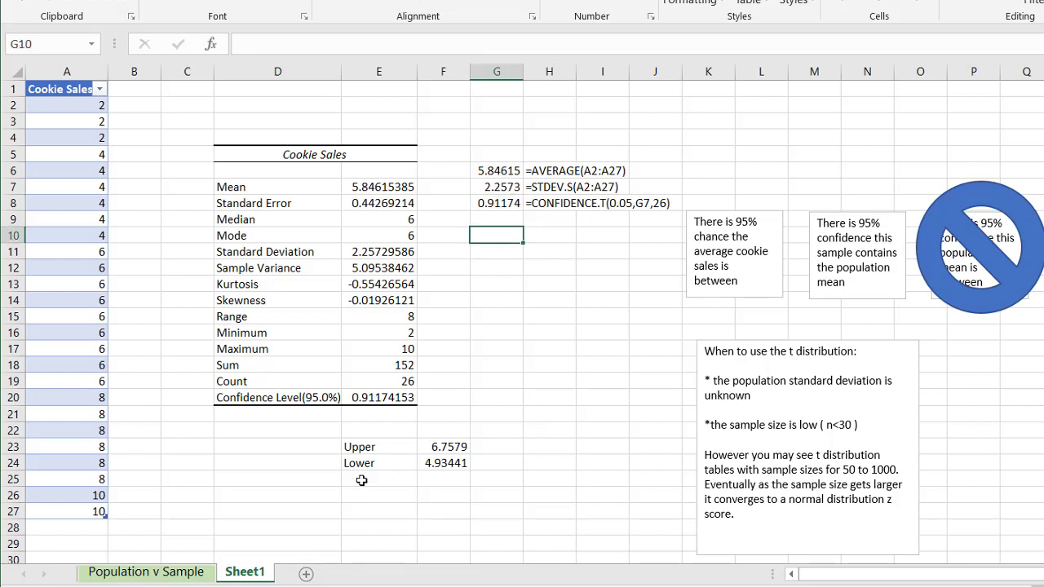
left_click(506, 205)
left_click(504, 171)
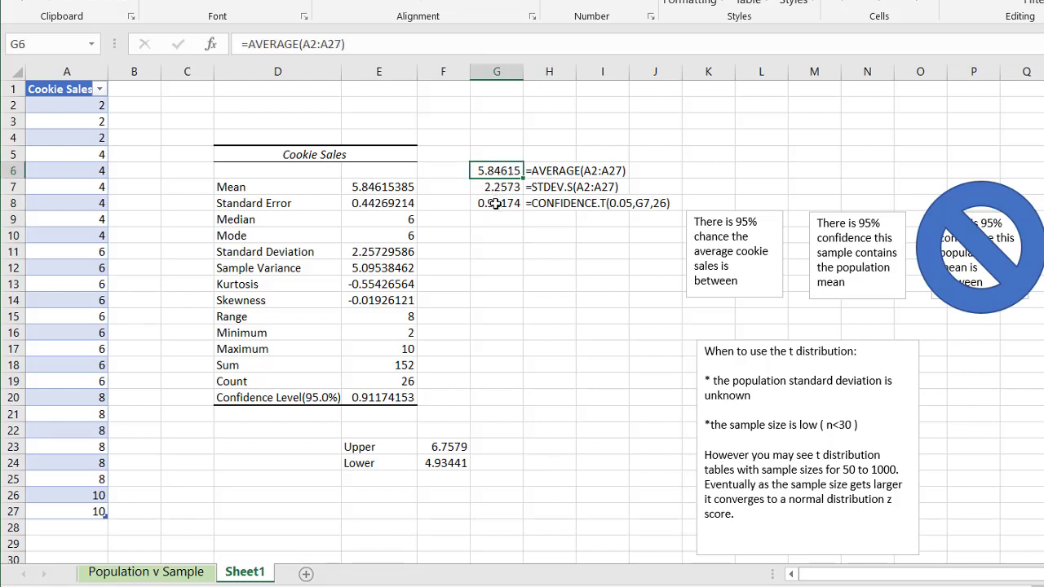
left_click(496, 204)
left_click(498, 173)
left_click_drag(443, 447, 441, 463)
left_click(531, 310)
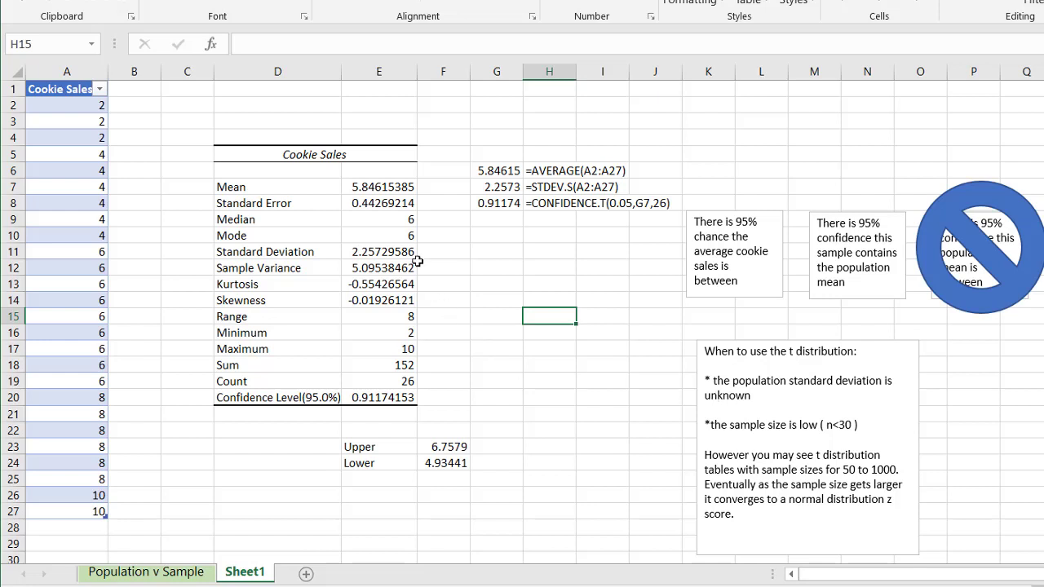
left_click(364, 255)
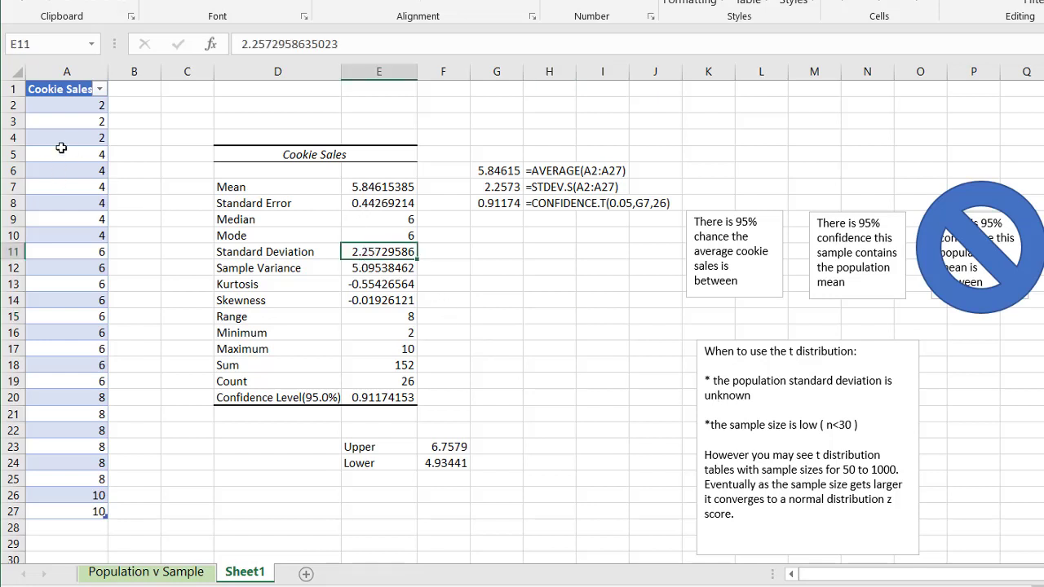
left_click(151, 574)
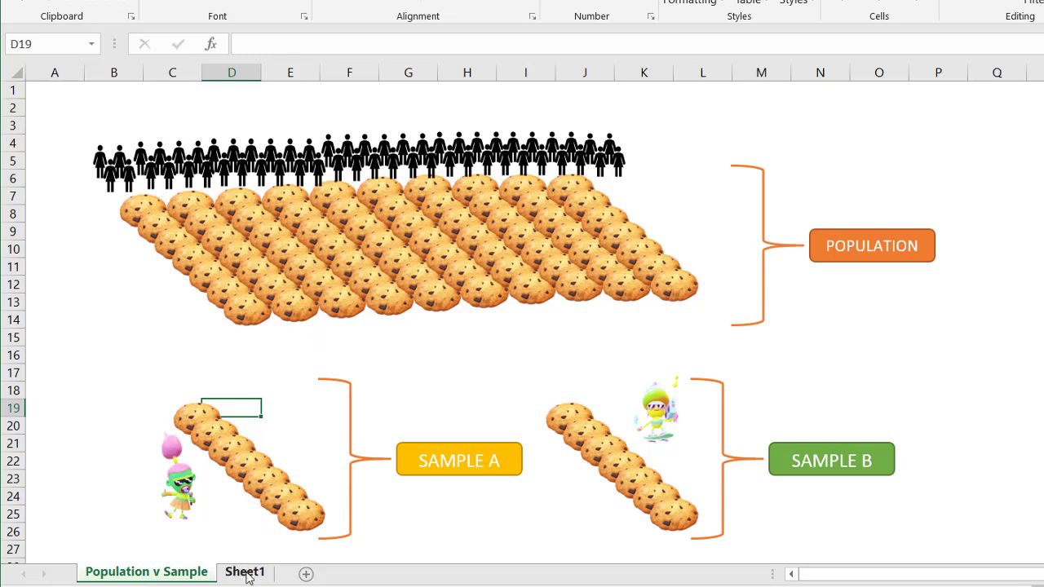
- Go back to Sheet1 with the Cookie Sales statistics and formula checks
left_click(249, 572)
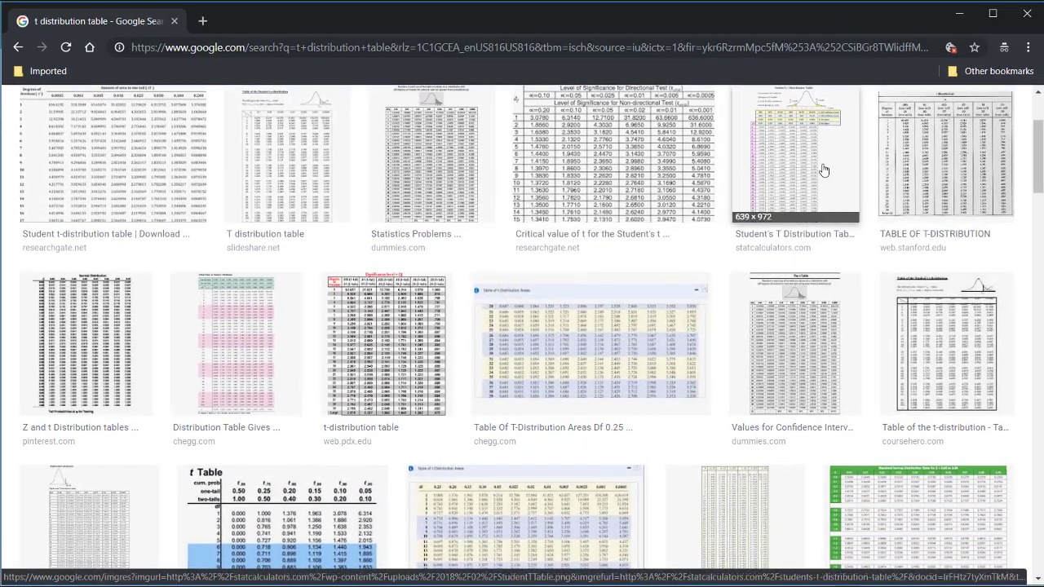
- Open the web.stanford.edu TABLE OF T-DISTRIBUTION preview from the image results
left_click(938, 171)
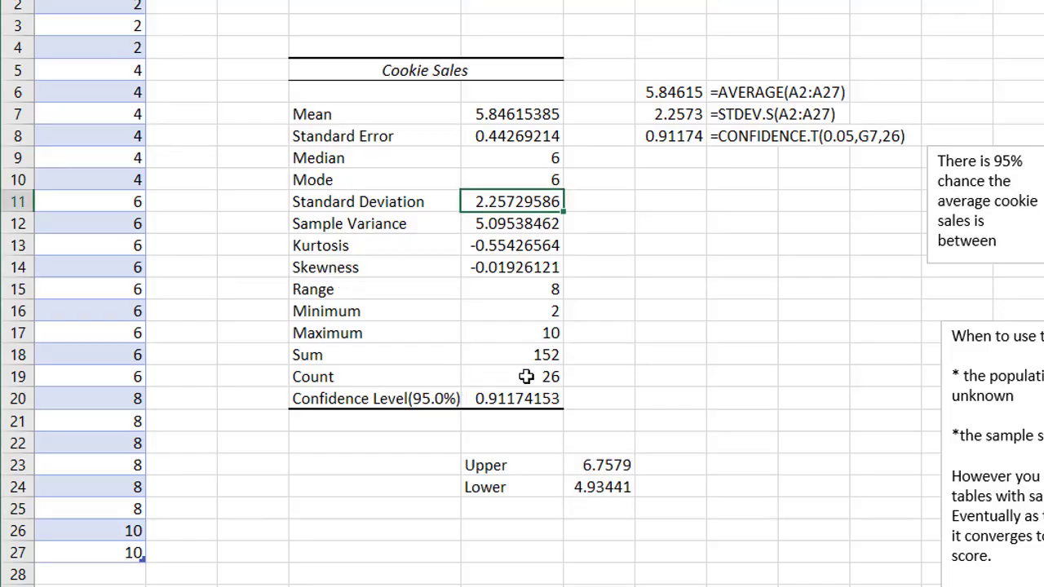
- Use the sample count of 26 (df 25) to read 2.060 at .05 two-tailed
left_click(525, 377)
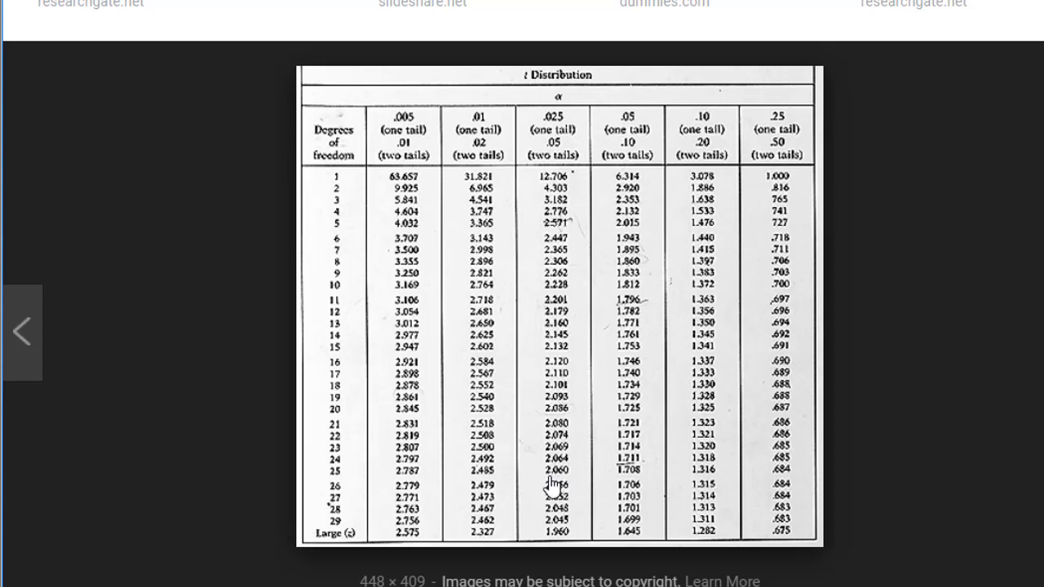
- In H12, multiply the table's 2.060 by the Standard Error, giving 0.91195
key("alt+Tab")
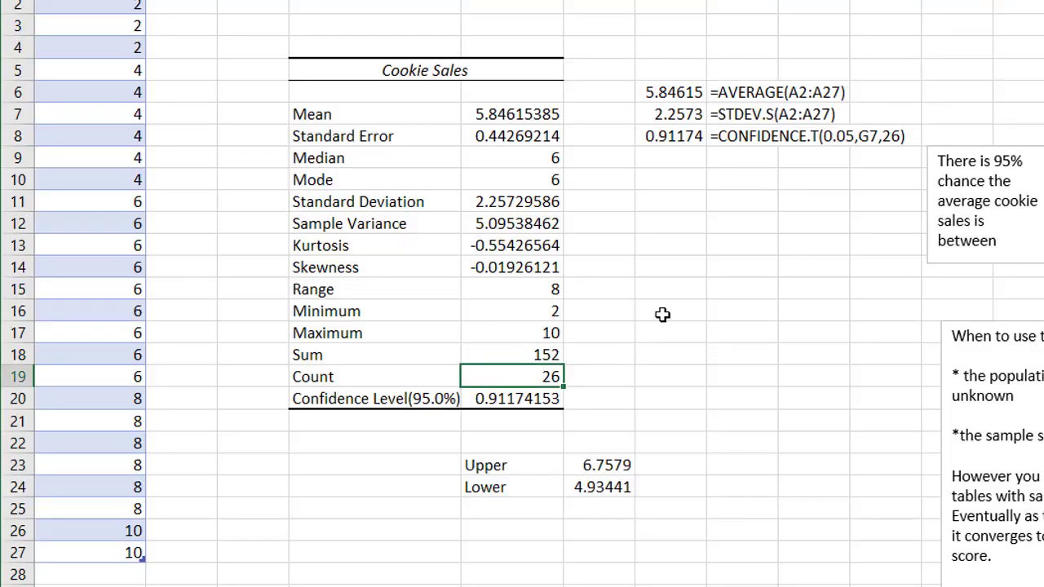
left_click(722, 225)
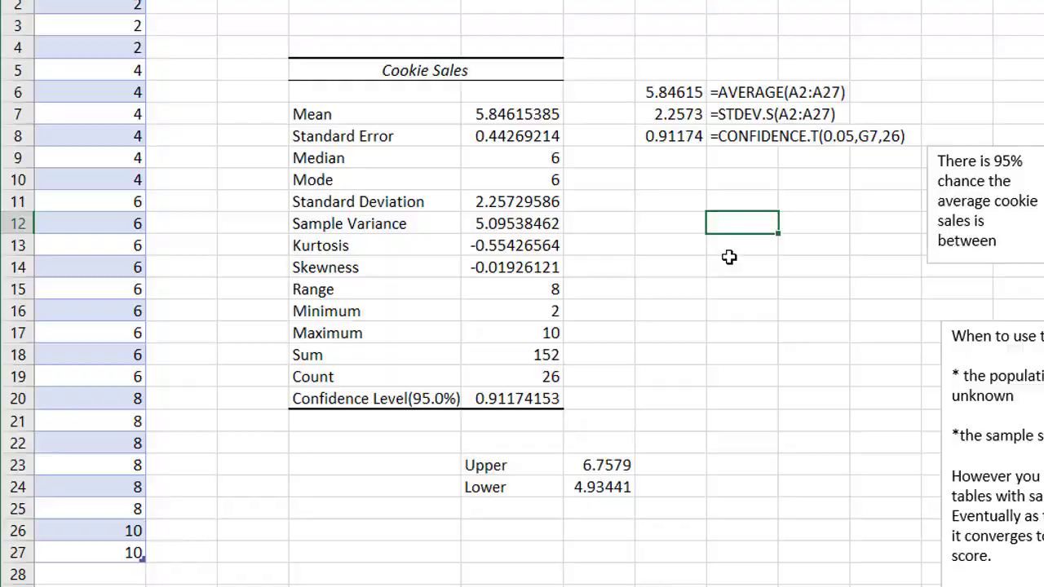
key("alt+Tab")
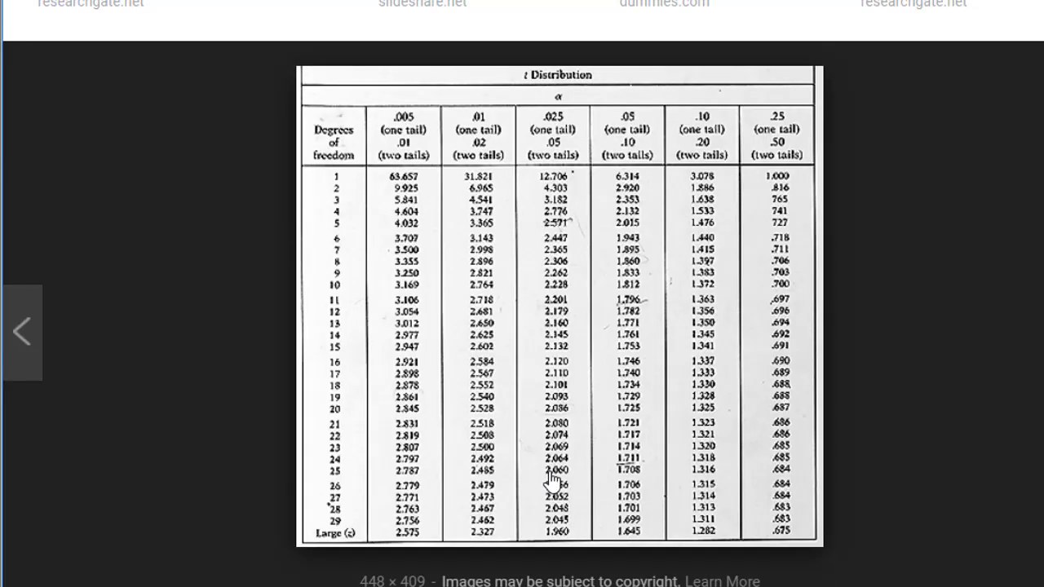
key("alt+Tab")
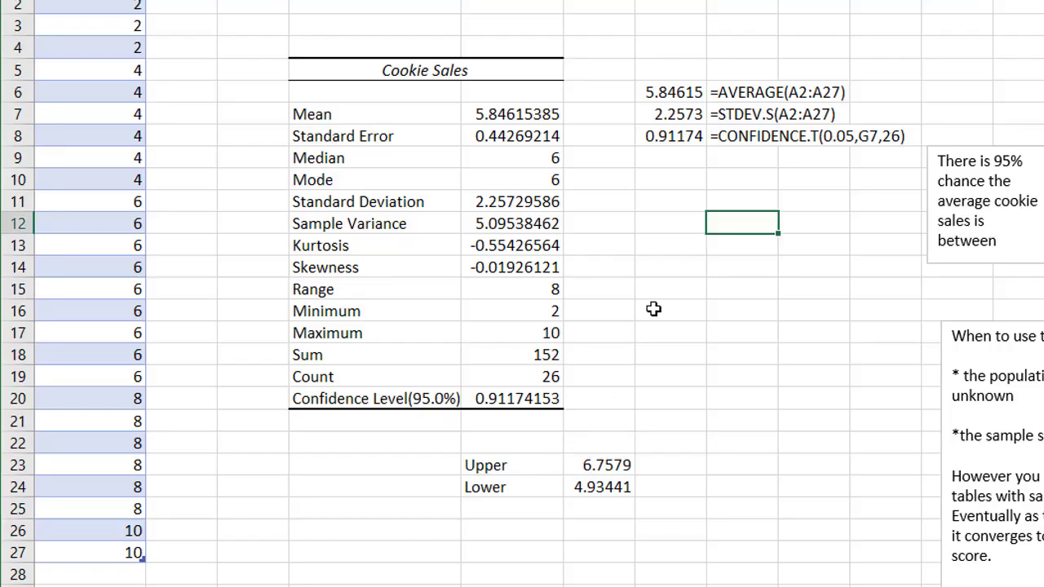
type("=2.060*")
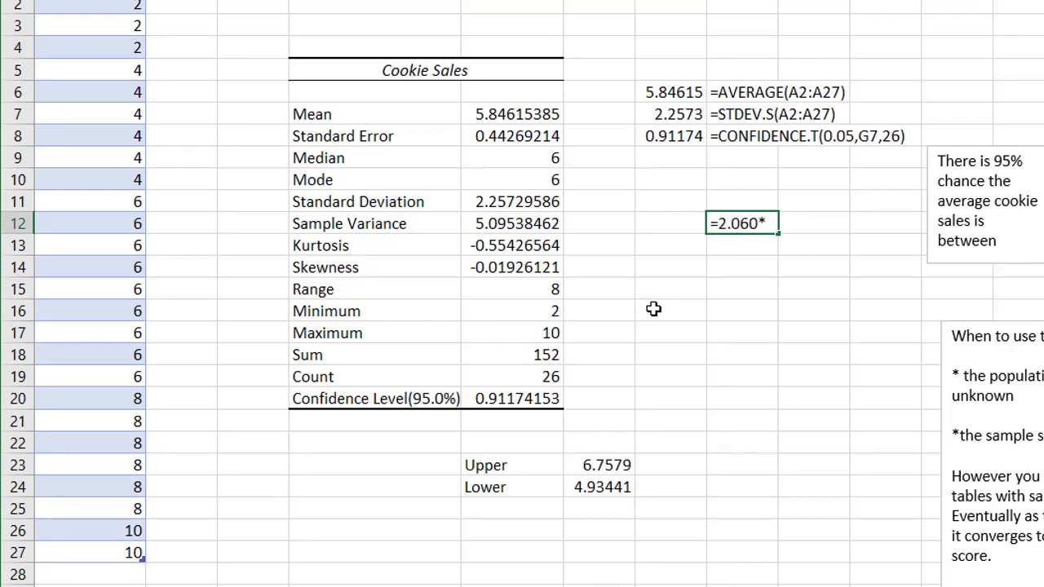
left_click(522, 137)
key("Return")
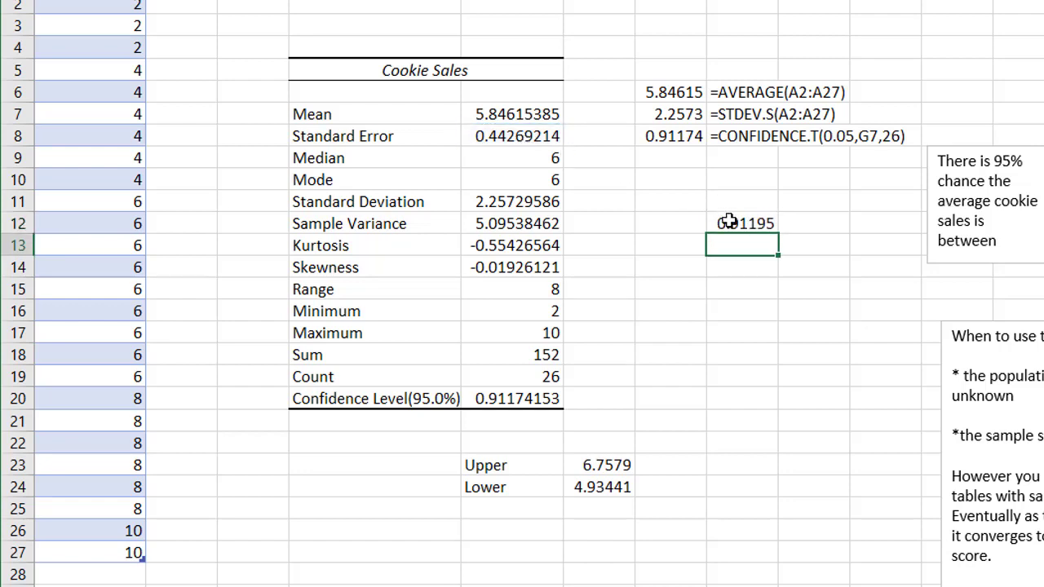
left_click(734, 220)
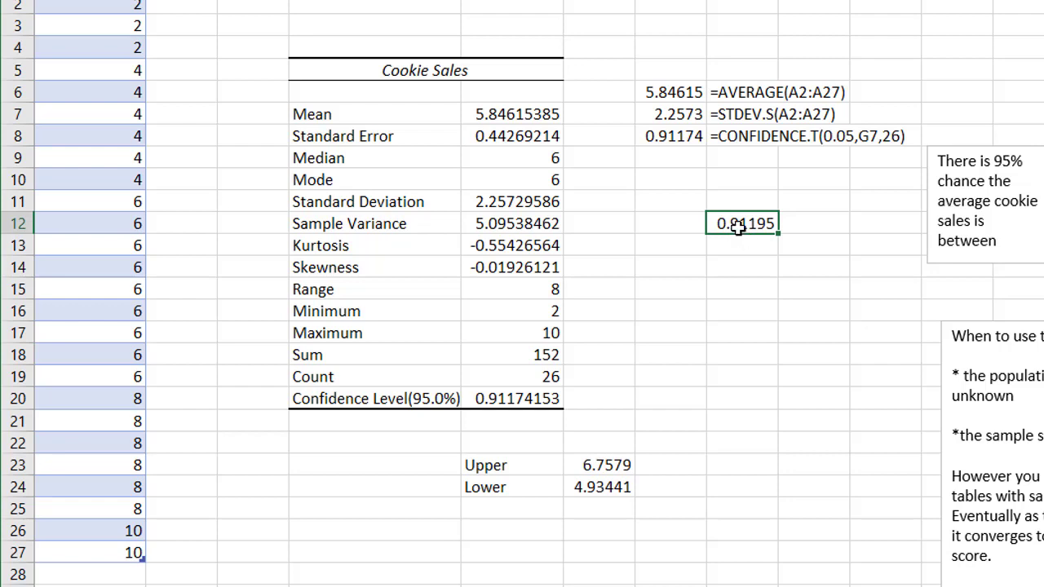
- Enter =G7/SQRT(26) in G9 to compute the standard error 0.44269
left_click(528, 136)
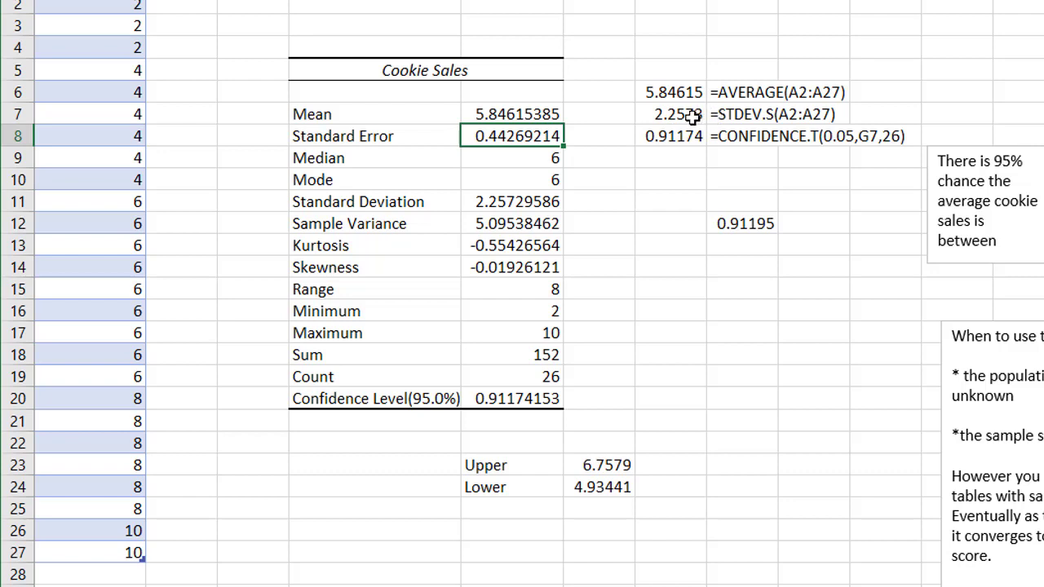
left_click(680, 161)
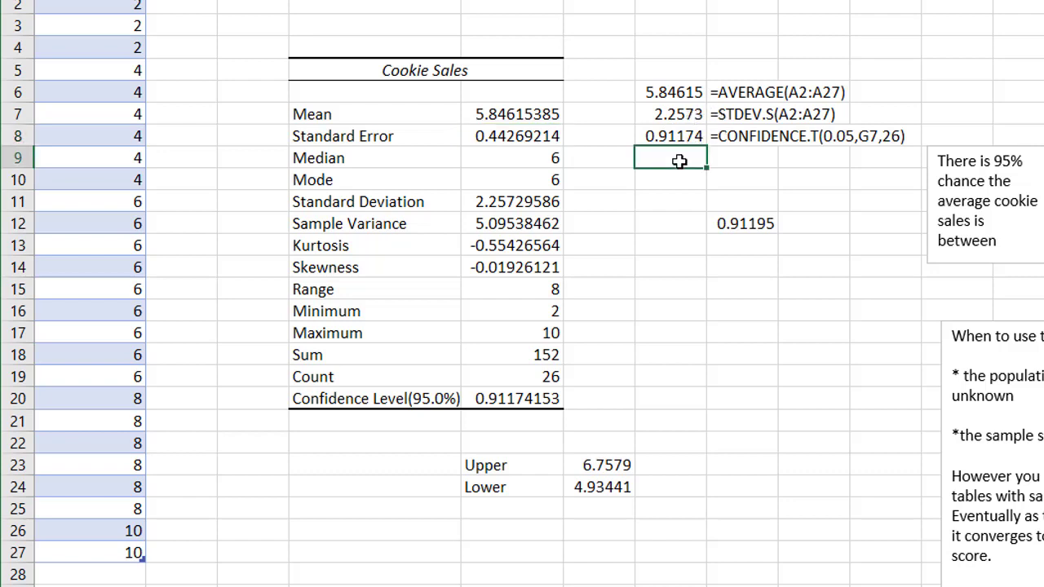
type("=")
left_click(684, 114)
type("/")
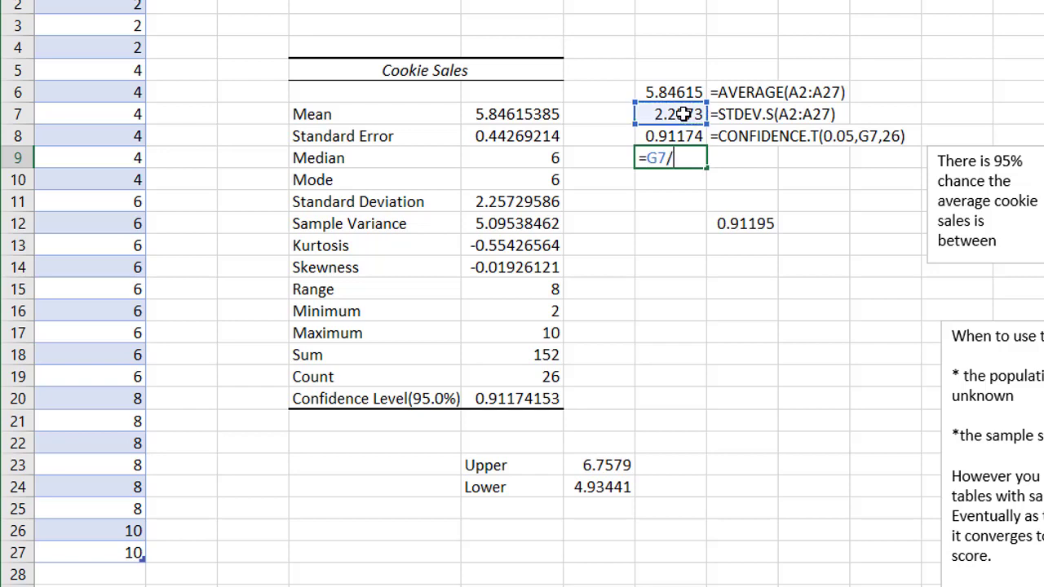
type("sqrt(")
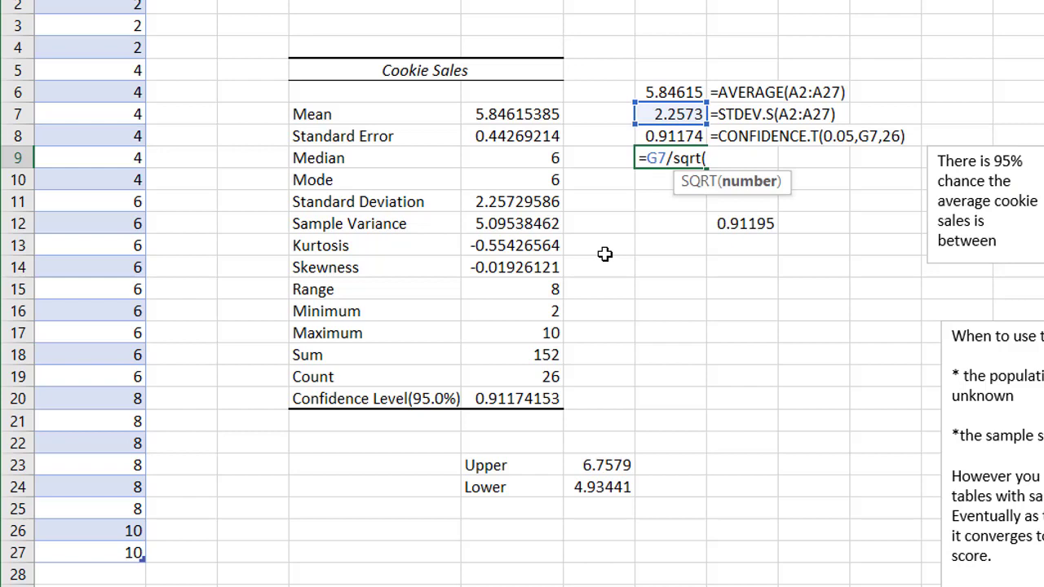
type("26)")
key("Return")
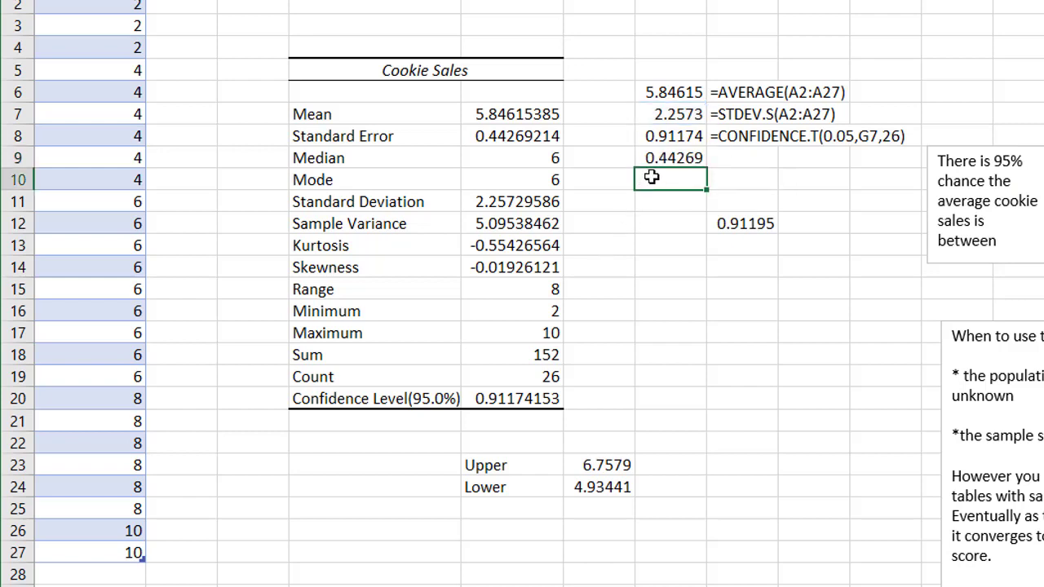
- Fill H8's formula-text display down to H9 and compare 0.44269 with the table's 0.44269214
left_click(751, 137)
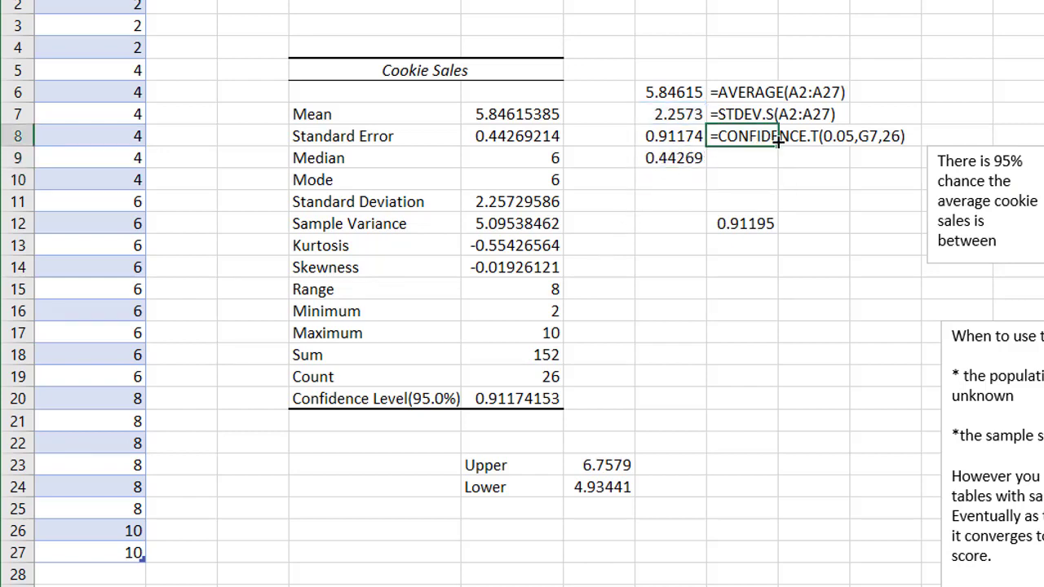
left_click_drag(779, 147, 782, 163)
left_click(820, 227)
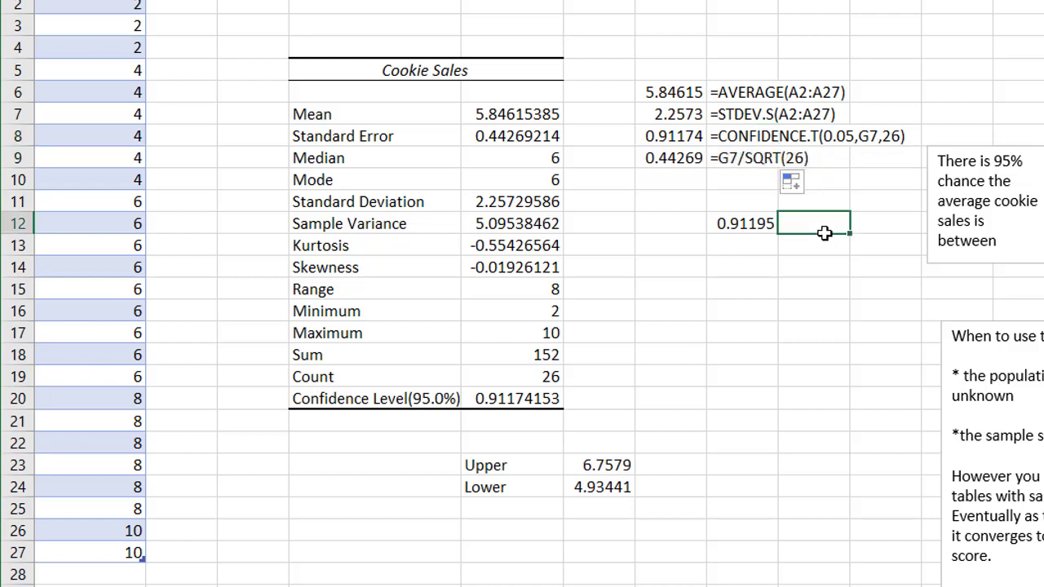
left_click(672, 163)
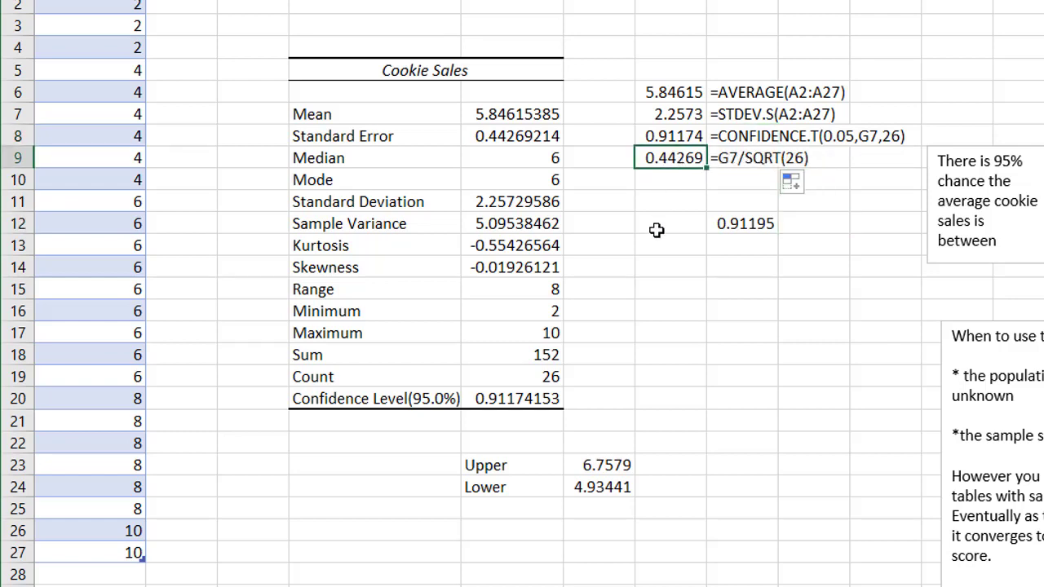
left_click(524, 141)
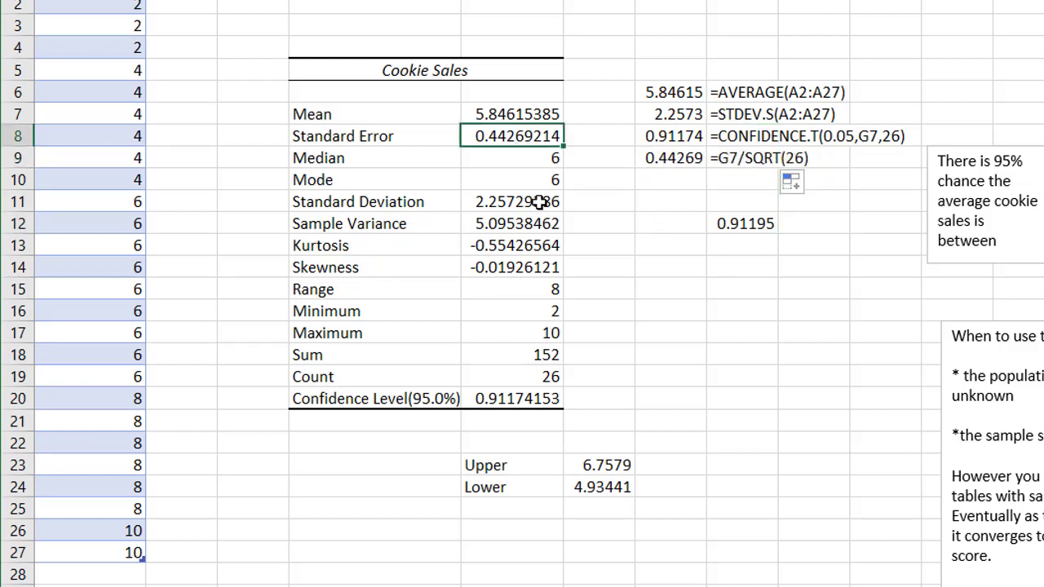
left_click(732, 223)
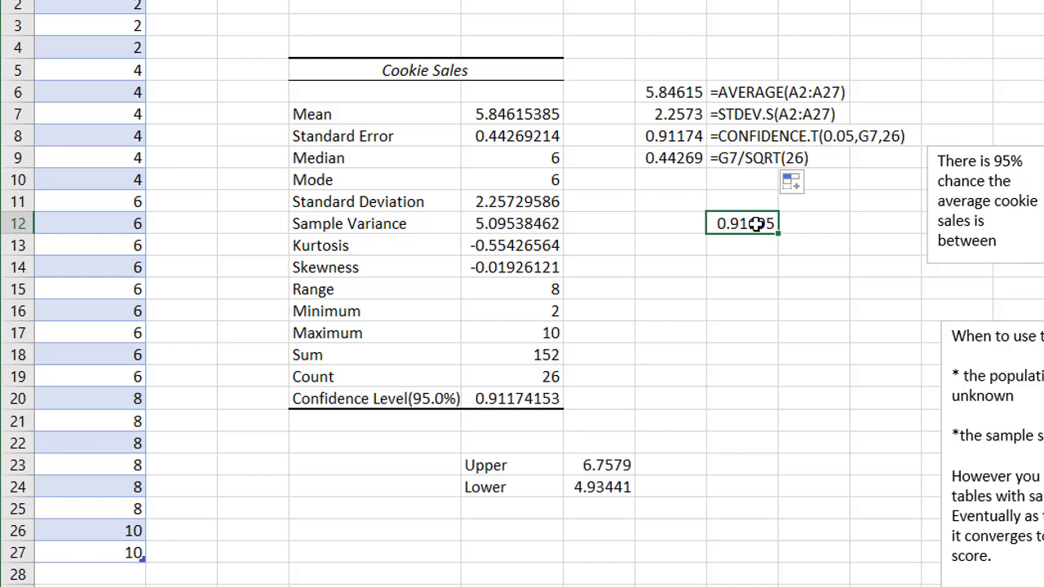
left_click(721, 90)
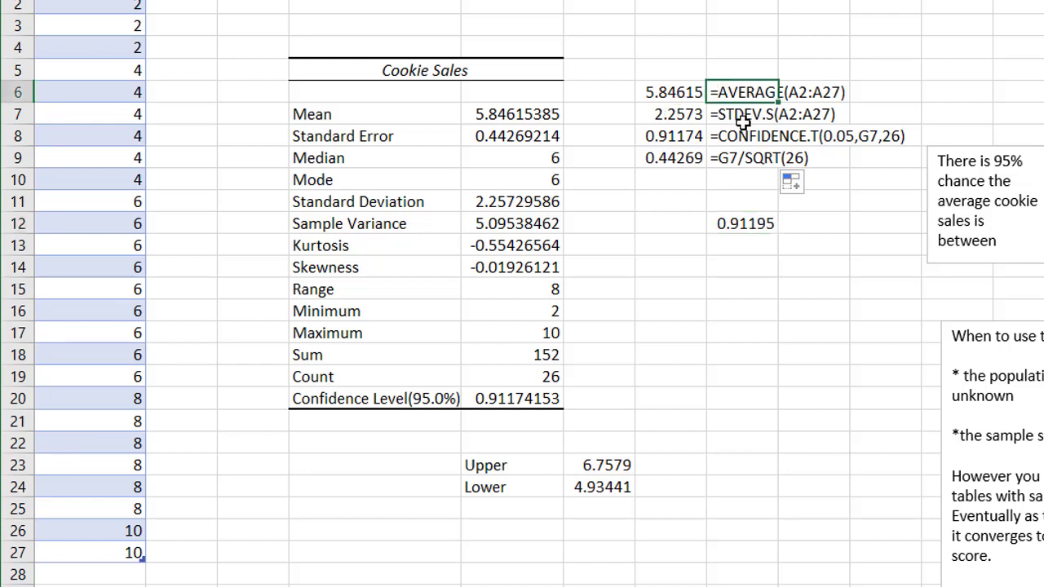
left_click(742, 120)
left_click(743, 137)
left_click(744, 158)
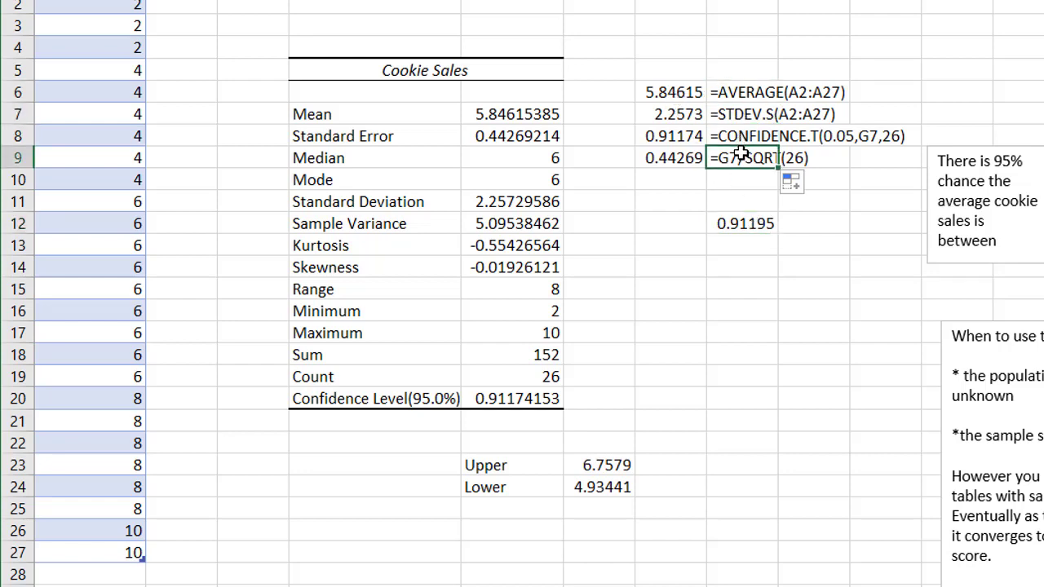
left_click(737, 224)
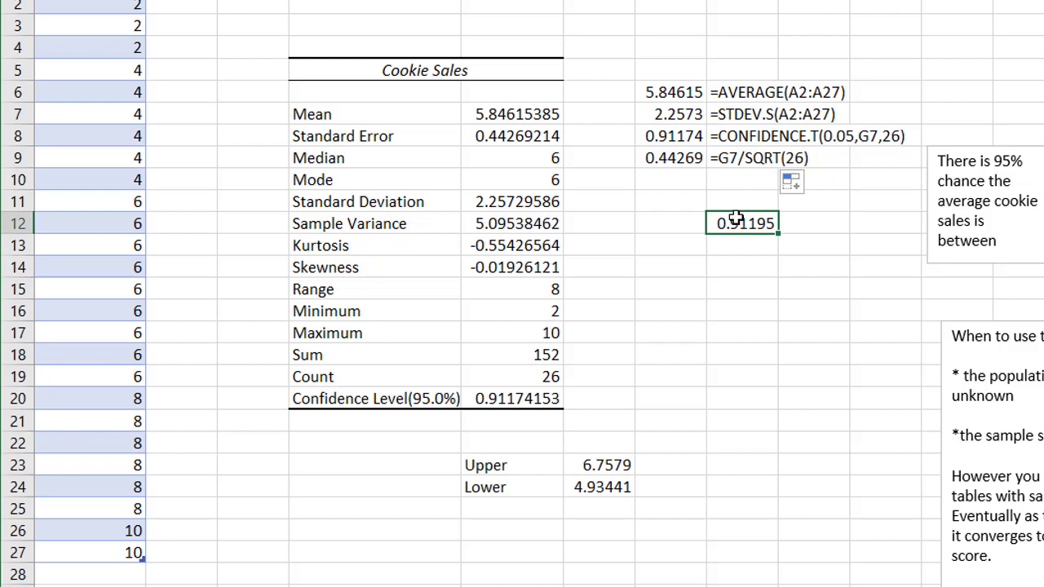
left_click(671, 157)
left_click(736, 226)
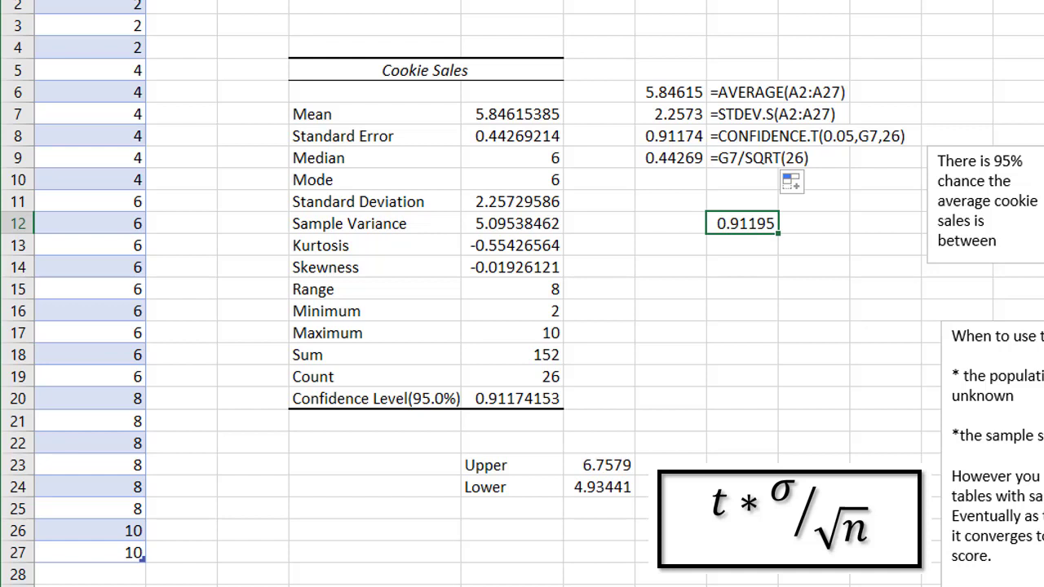
left_click(847, 359)
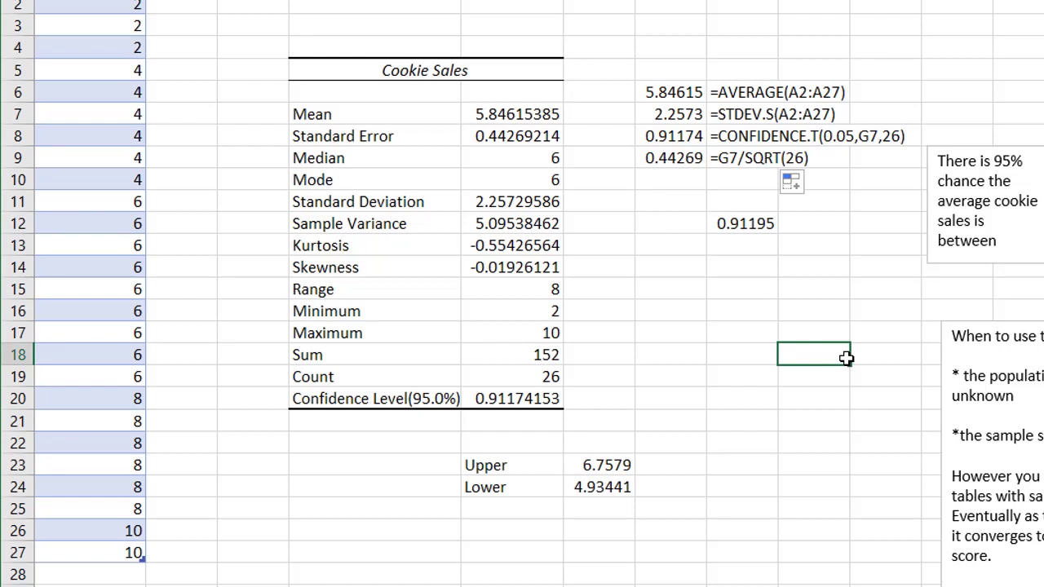
left_click(367, 215)
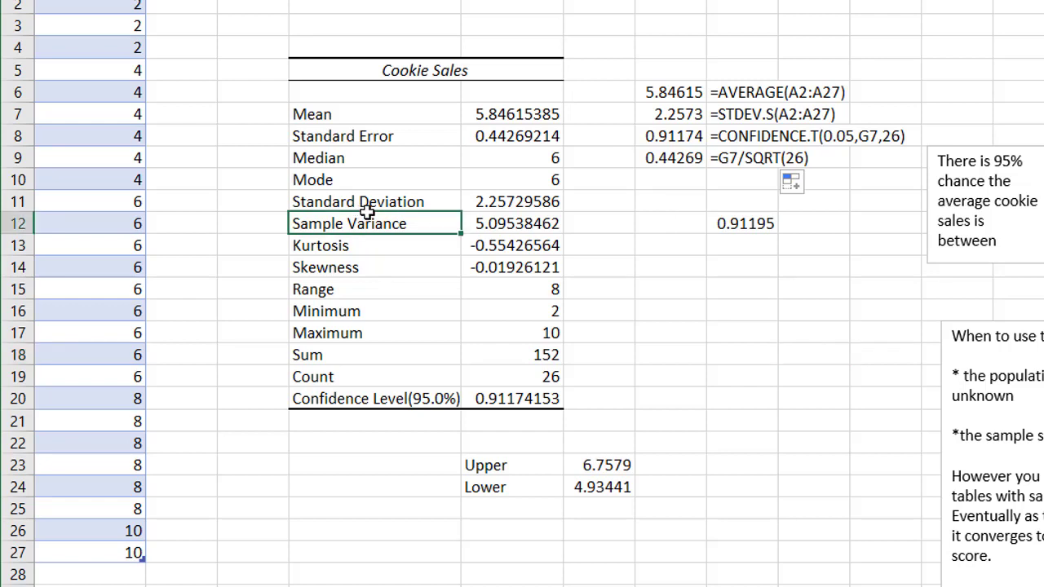
left_click(727, 92)
left_click(731, 117)
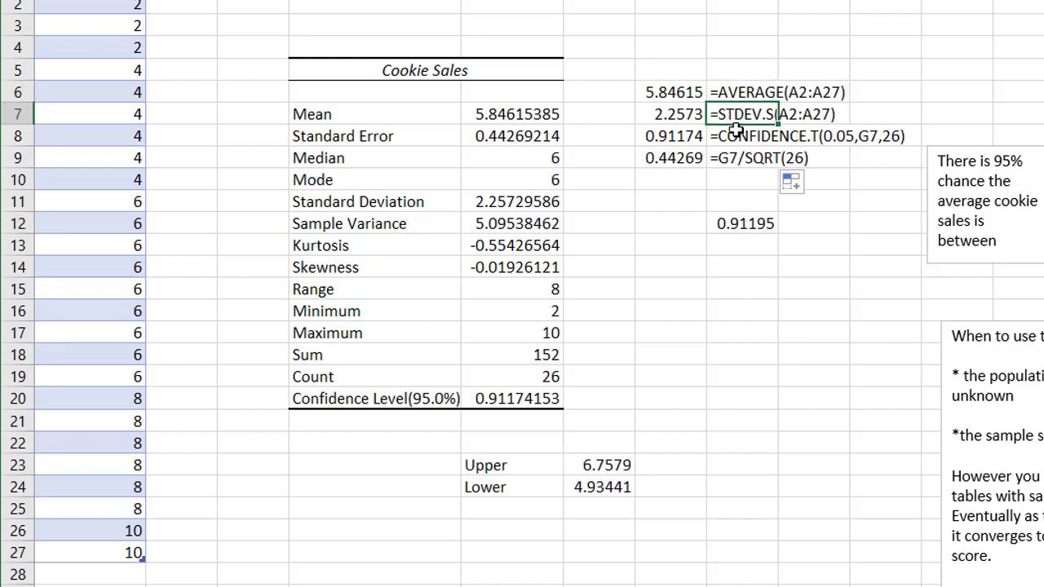
left_click(736, 136)
left_click(737, 159)
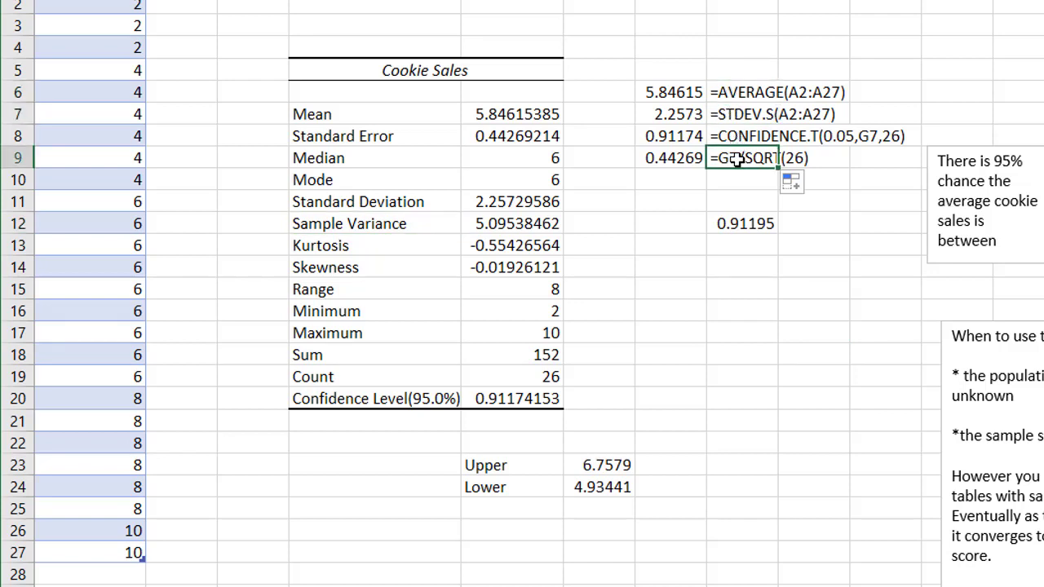
left_click(747, 219)
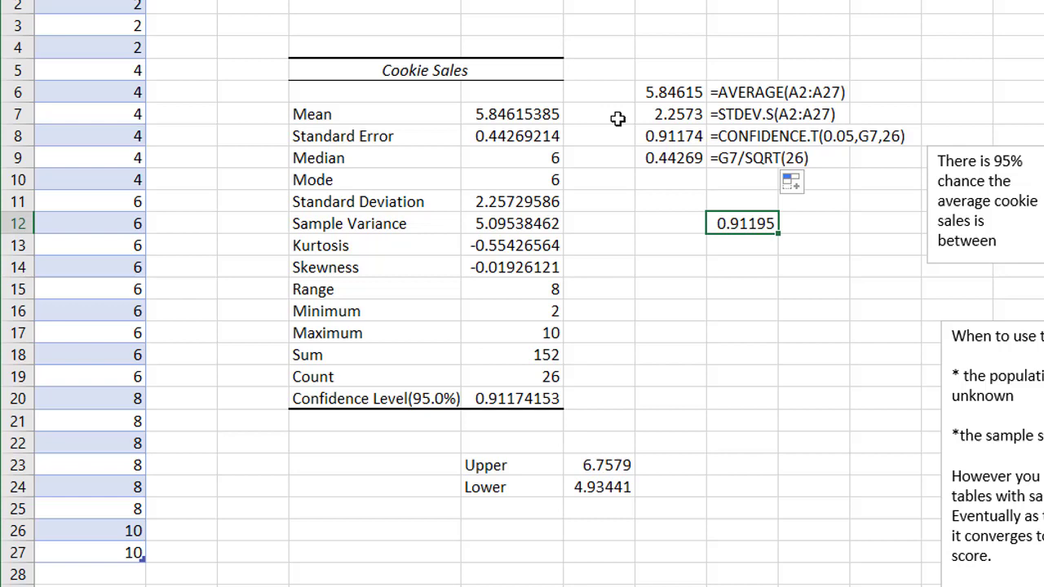